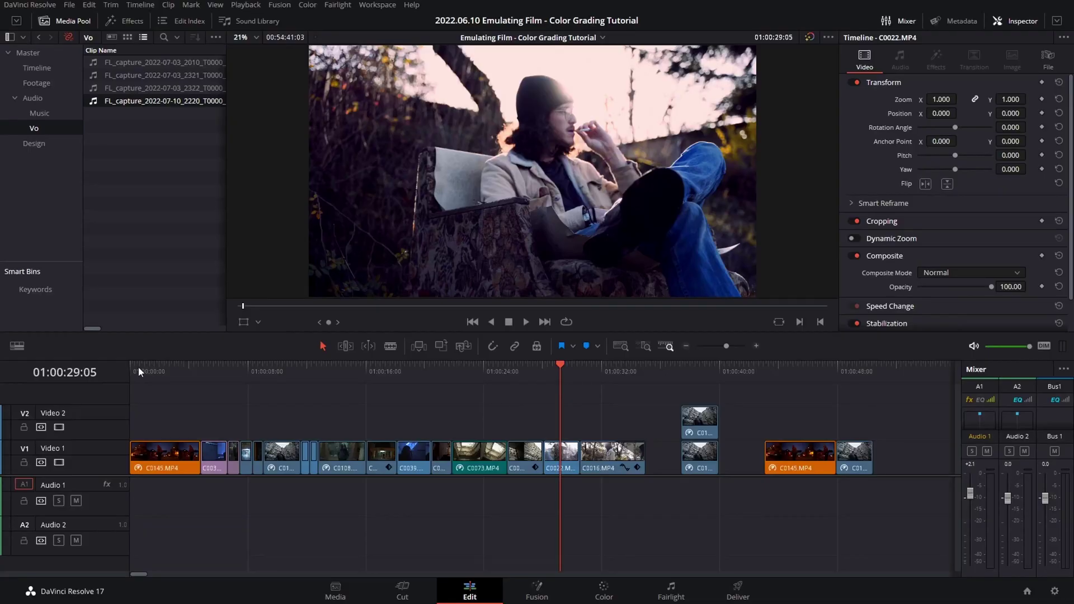
Step: Scrub the Edit page timeline to the blue-lit clip of the woman smoking at 01:00:20:10
left_click_drag(138, 367, 430, 373)
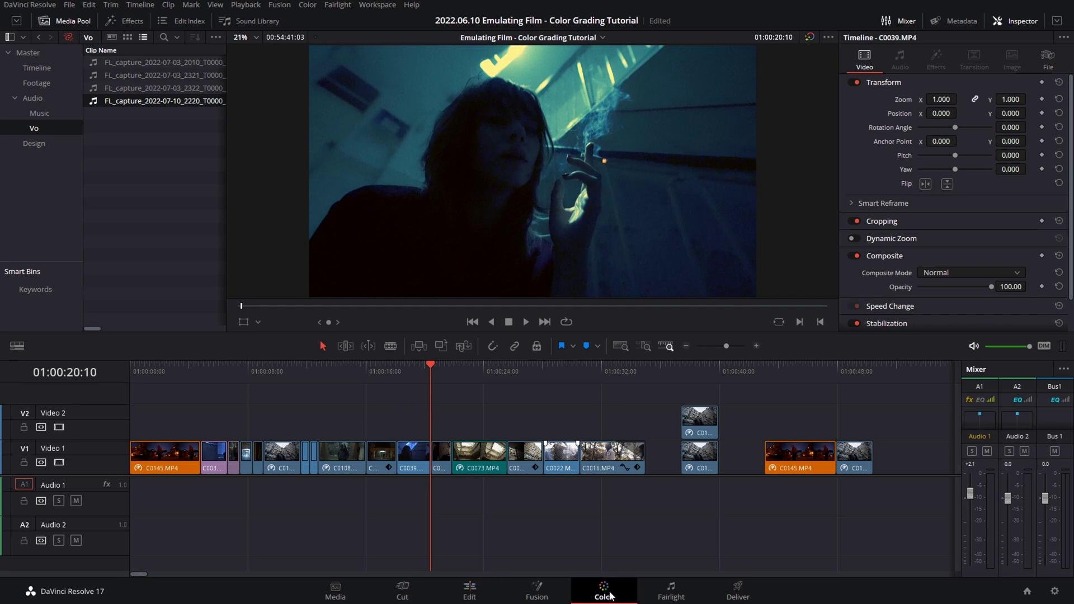
Step: On the Color page, select the low-angle building clip for grading
left_click(607, 592)
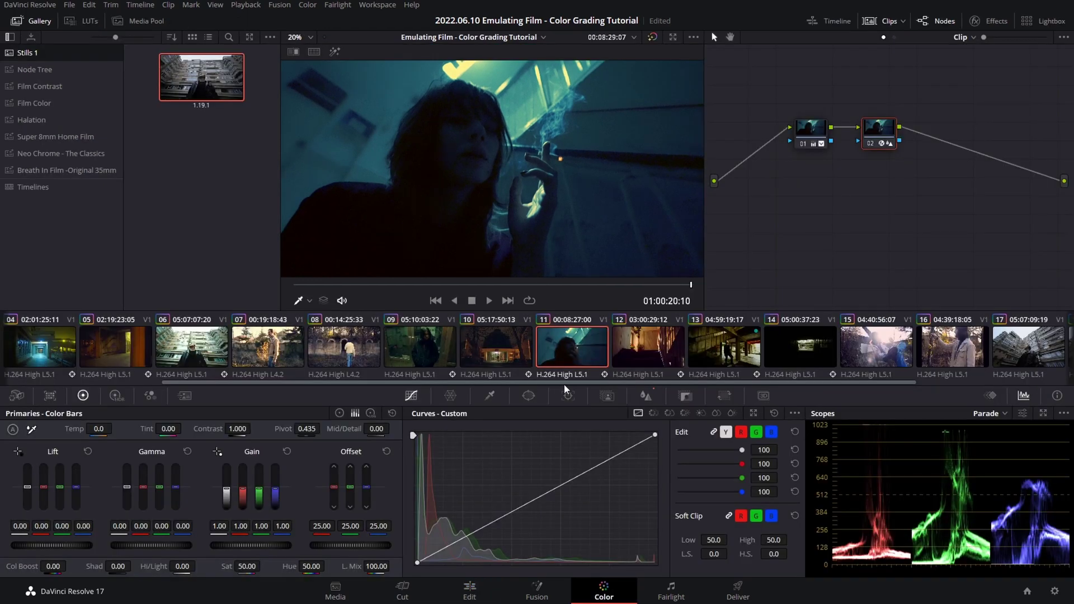
left_click_drag(566, 382, 844, 385)
left_click(1027, 357)
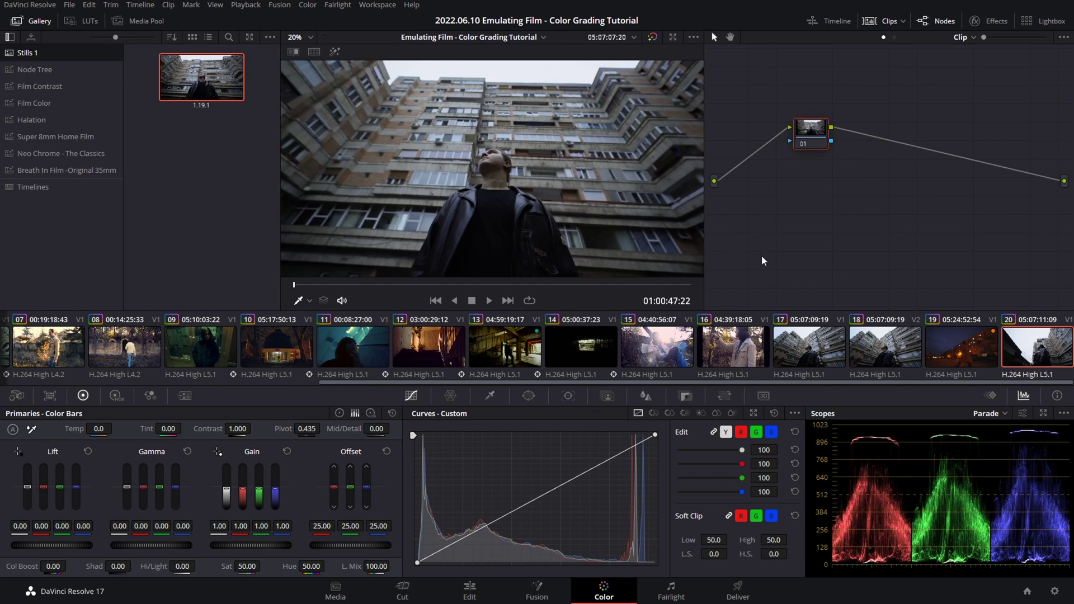
Step: Build a chain of six serial nodes, 01 to 06, and select node 01
key("alt+s")
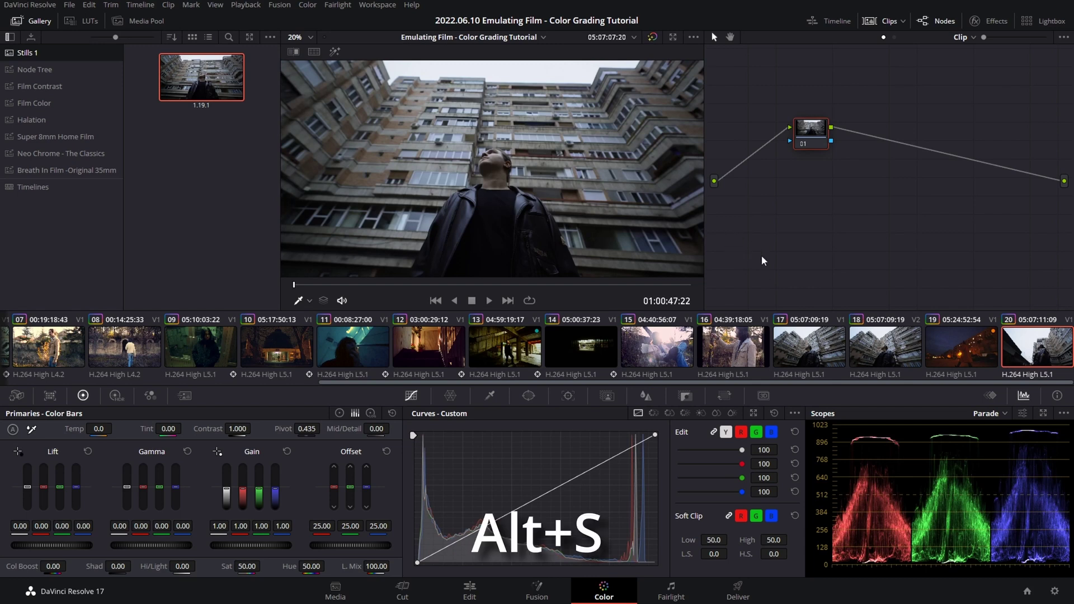
left_click_drag(820, 140, 765, 137)
key("alt+s")
key("alt+s")
key("alt+s")
key("alt+s")
key("alt+s")
left_click(765, 131)
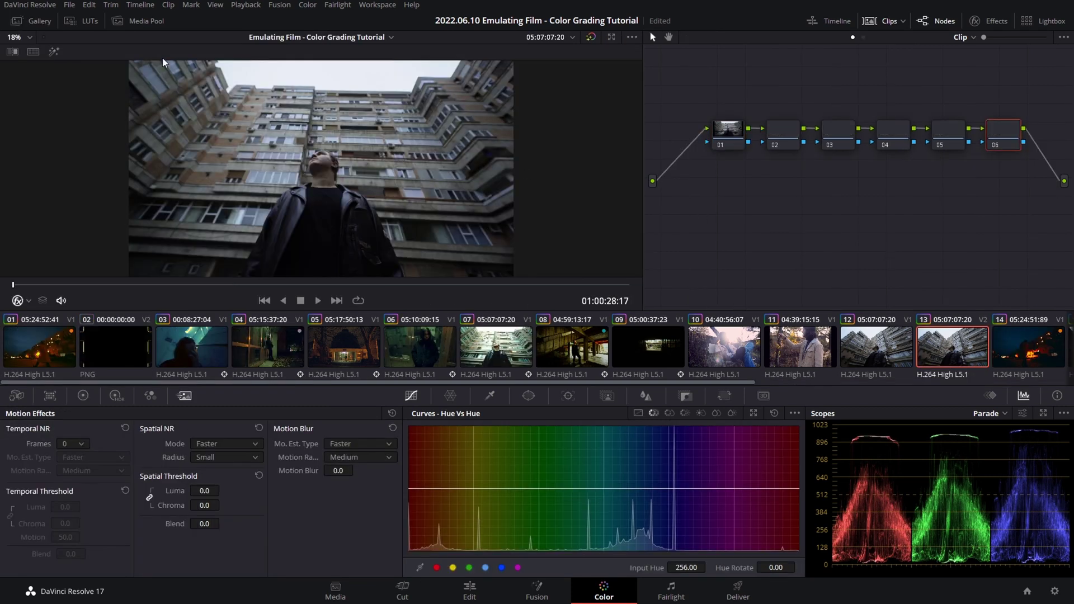
left_click(30, 4)
left_click(55, 33)
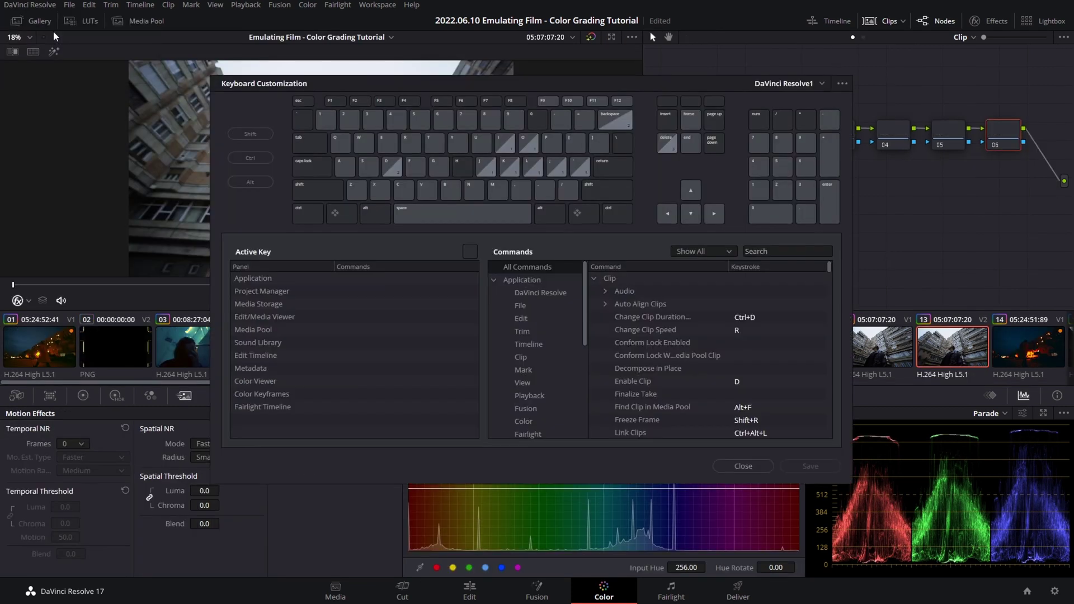
left_click(758, 252)
type("node")
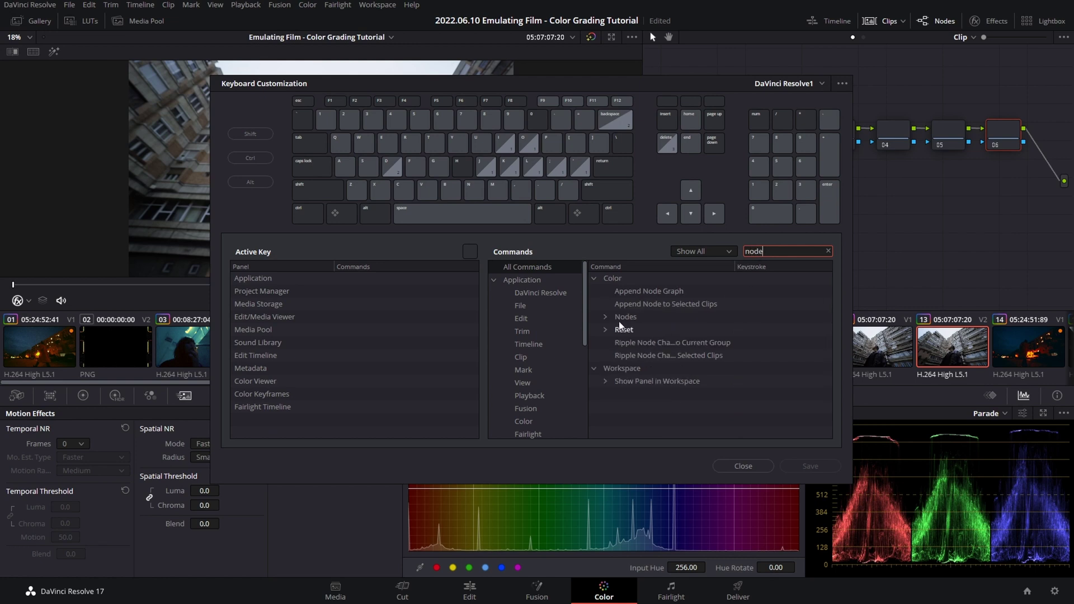
left_click(605, 317)
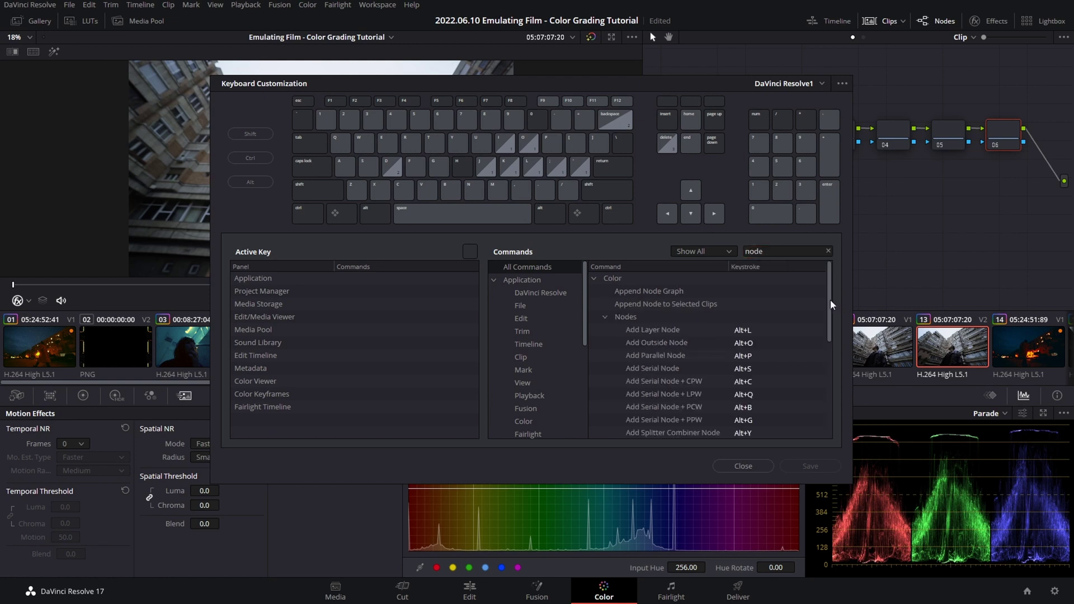
left_click_drag(830, 301, 827, 380)
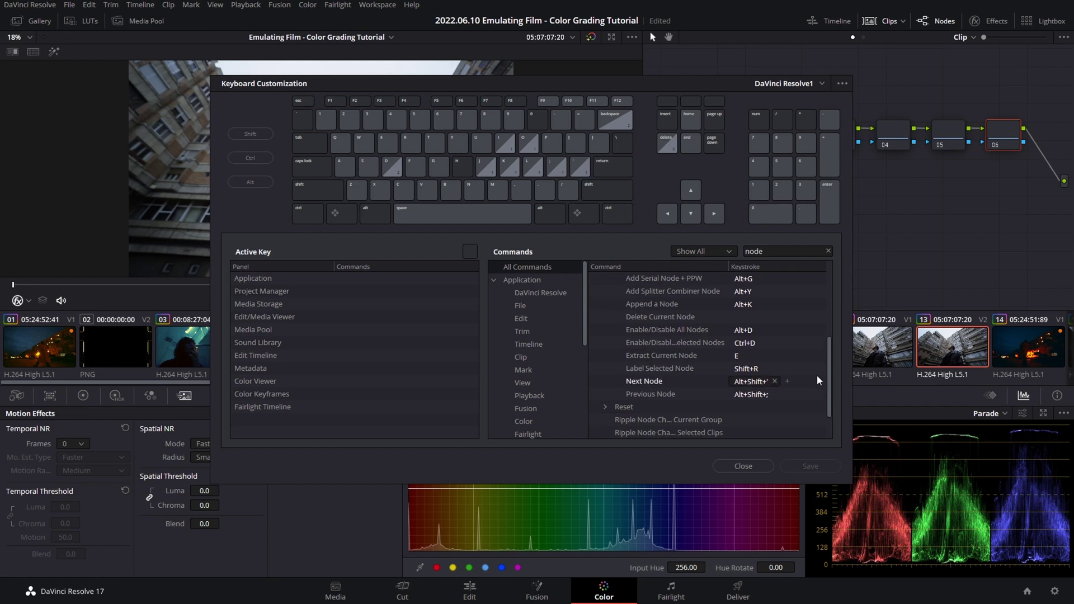
left_click(684, 369)
left_click(741, 370)
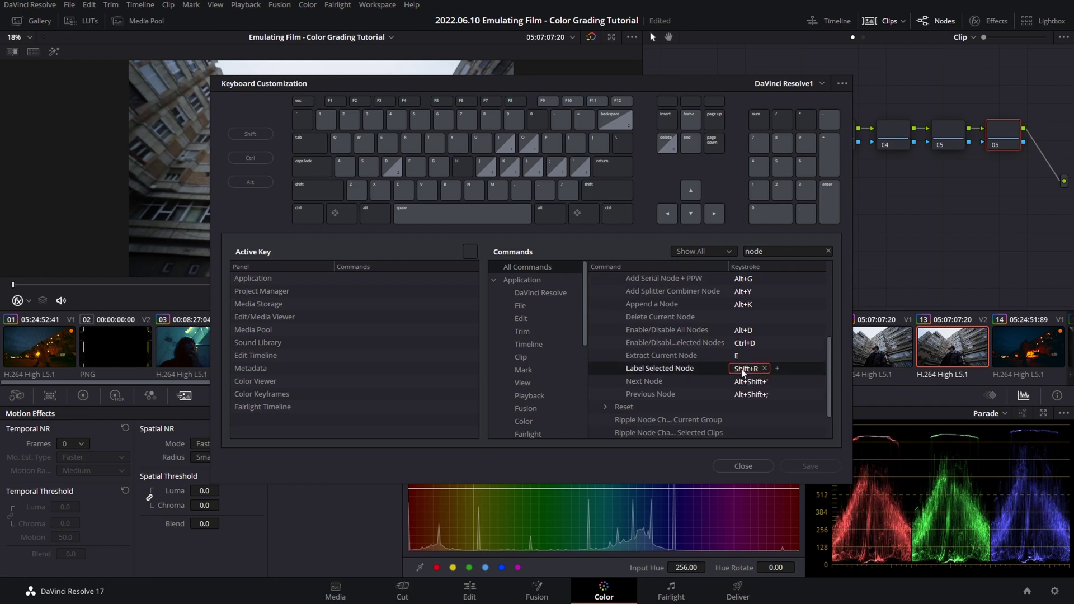
left_click(756, 467)
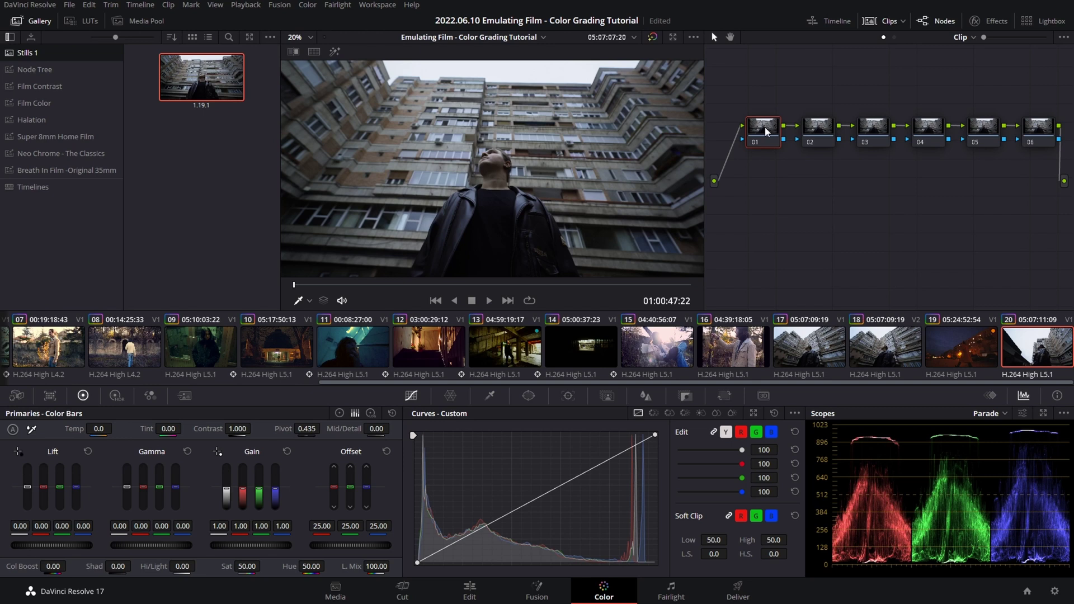
Step: Label nodes 01 and 02 Temperature and Exp+Contrast
type("Temperature")
left_click(821, 133)
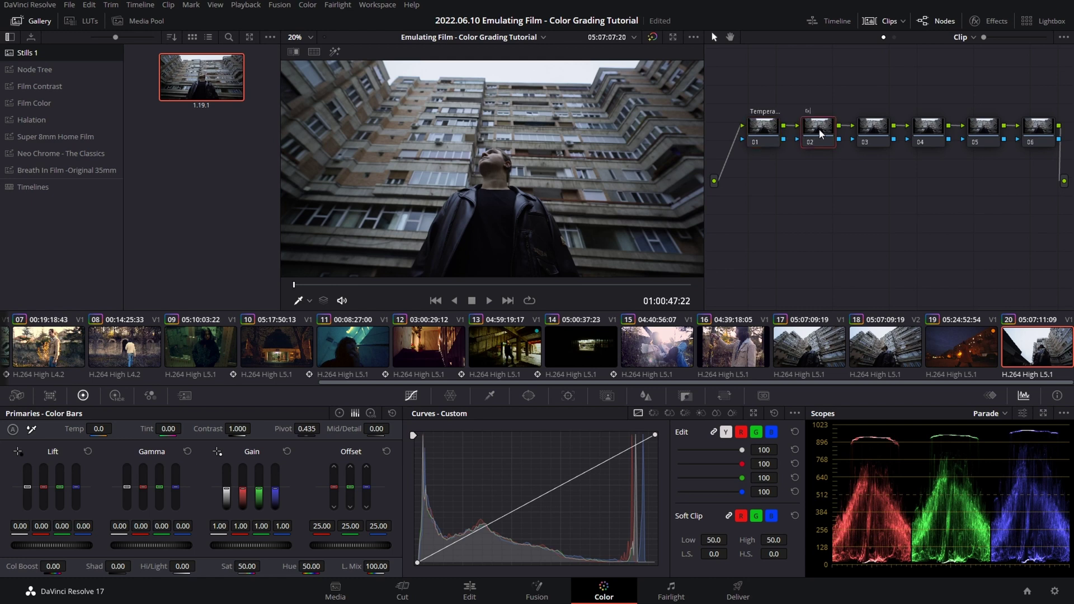
type("Exp+Contrast")
left_click(879, 128)
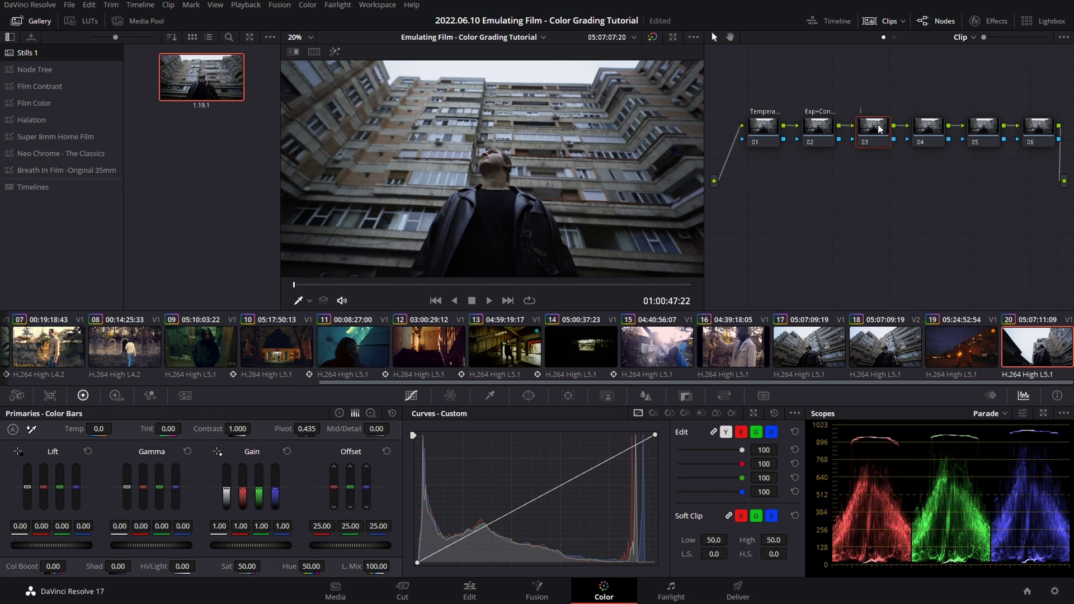
Step: Correct node 03's label to Saturation
type("Color Grade")
left_click(930, 128)
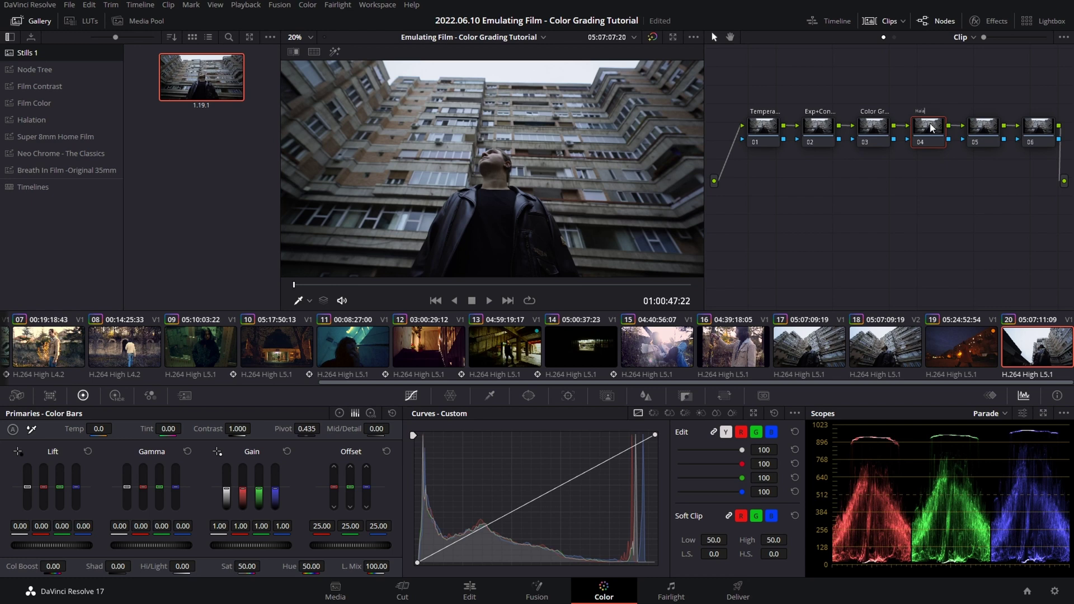
type("Halati")
key("BackSpace")
key("BackSpace")
key("BackSpace")
key("BackSpace")
left_click(876, 134)
type("s")
left_click(930, 135)
Step: Label nodes 04 and 05 Color Grade and Halation
type("Color G")
left_click(979, 130)
type("Halation")
left_click(1032, 130)
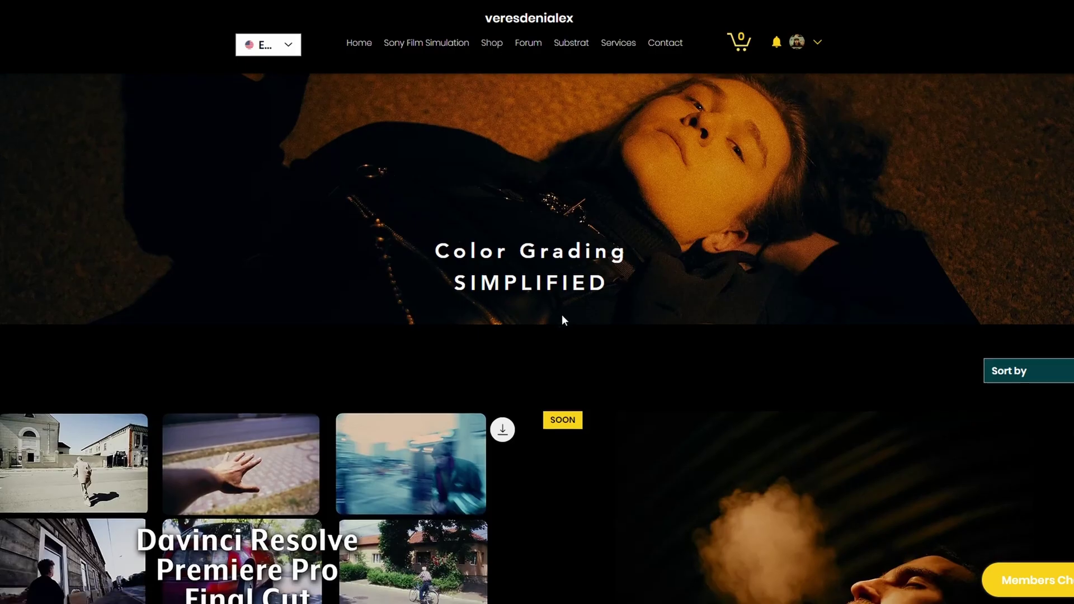
Step: Scroll down to the free Davinci Resolve Basic Node Tree product and hide the clip thumbnail strip
scroll(562, 317, "down", 8)
scroll(560, 321, "down", 15)
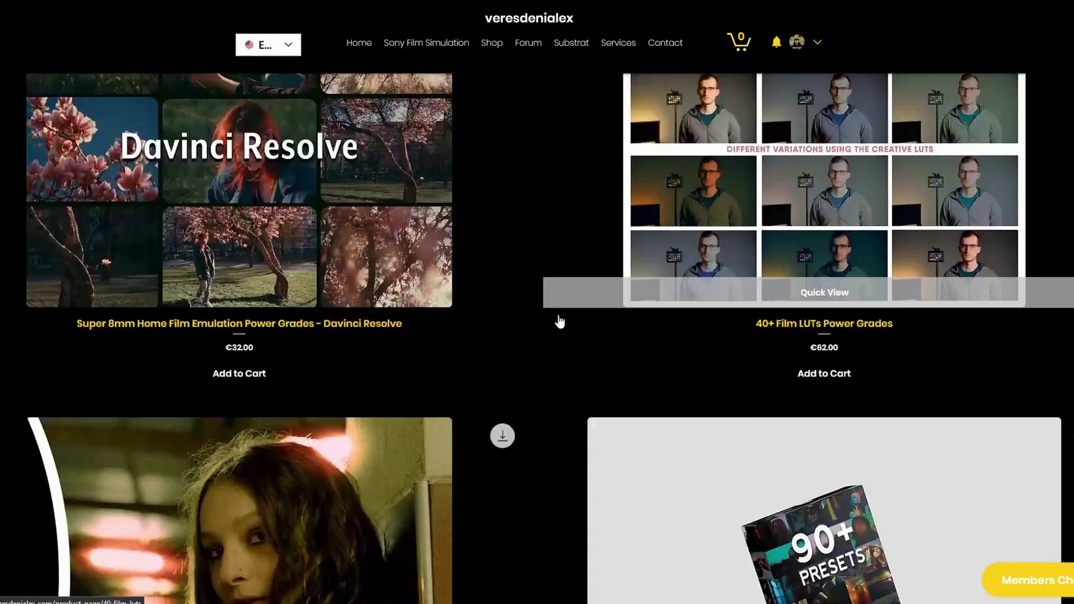
scroll(559, 321, "down", 16)
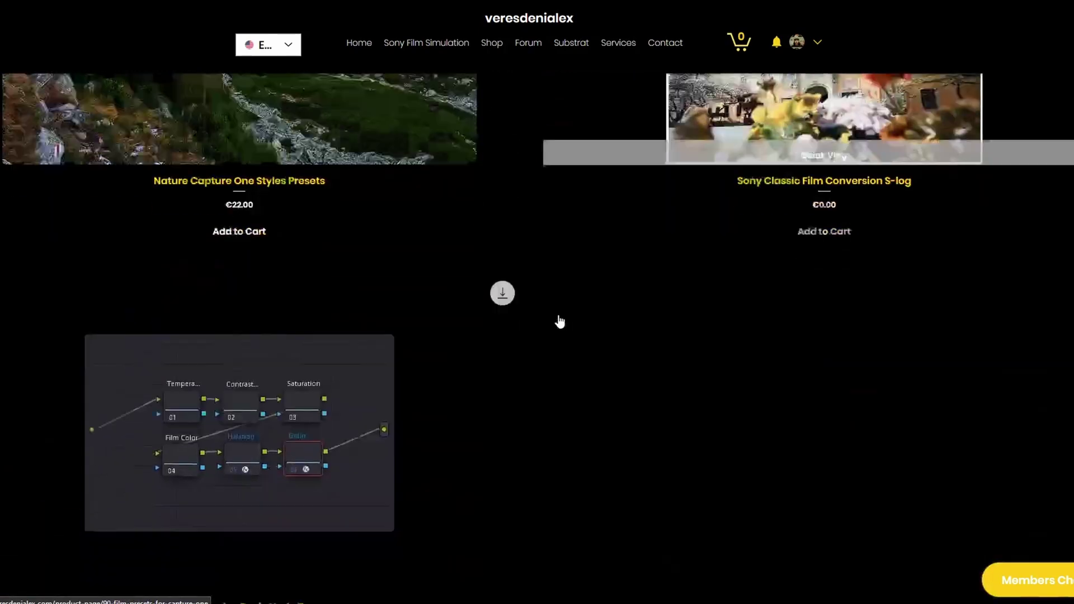
scroll(559, 322, "down", 2)
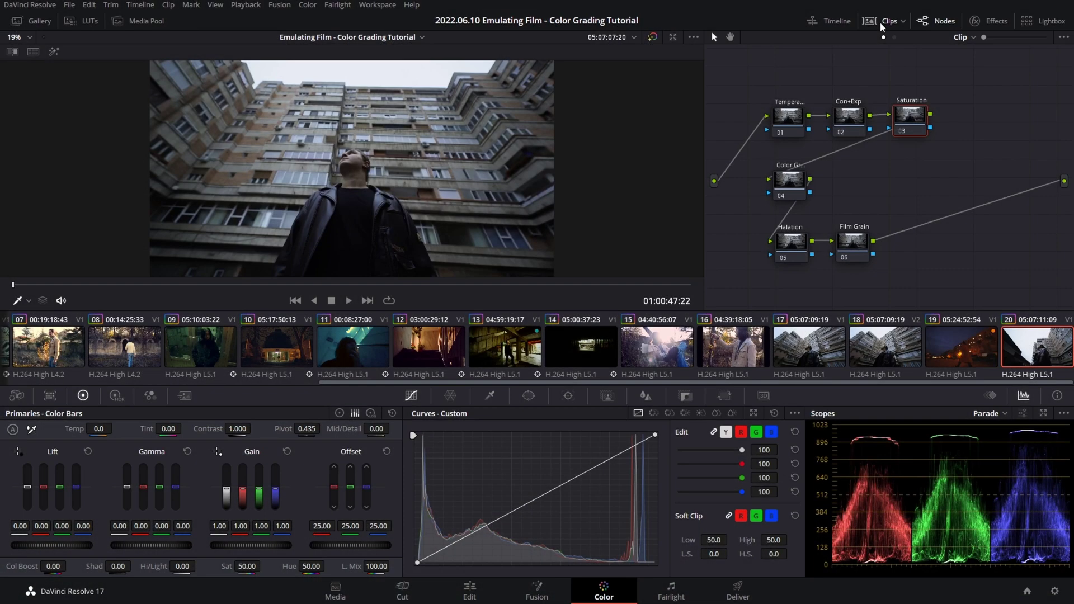
left_click(880, 21)
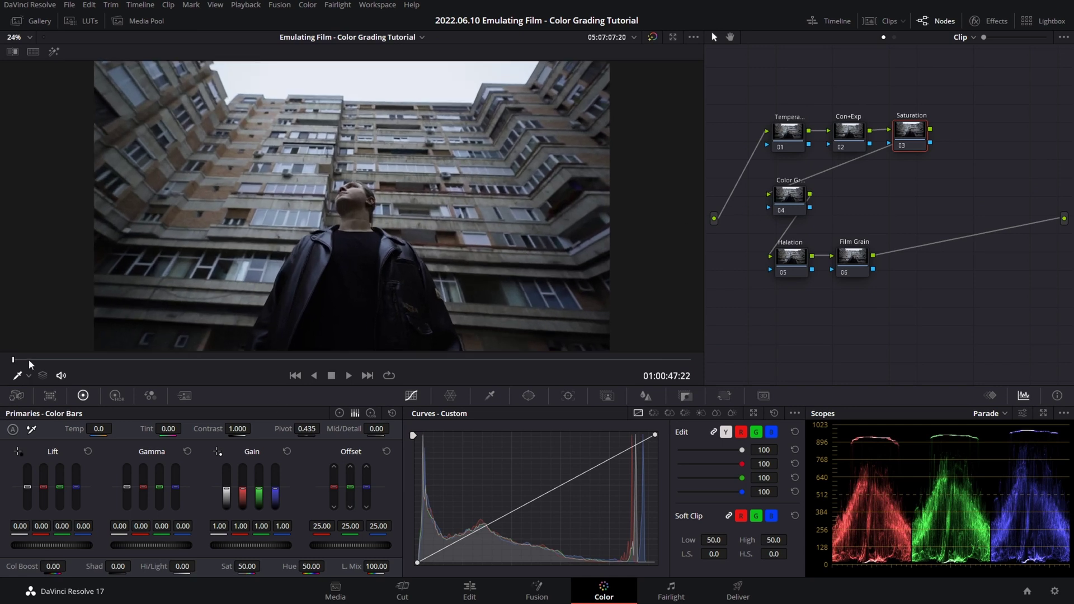
Step: Select the Con+Exp node and enable Editable Splines in the Curves options menu
left_click(114, 360)
left_click_drag(124, 368, 17, 366)
left_click(794, 140)
left_click(845, 133)
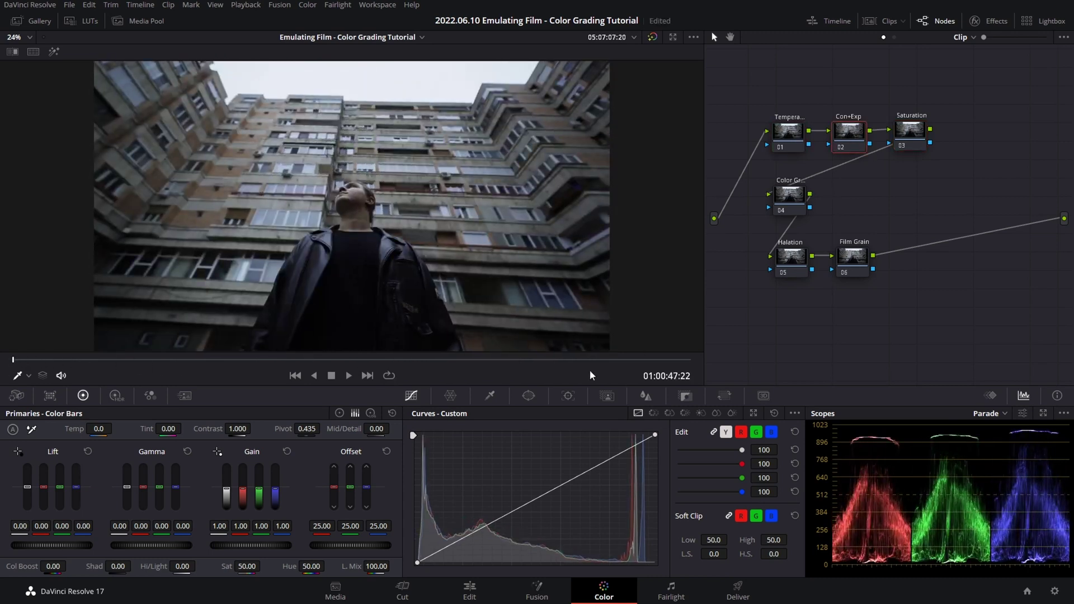
left_click(794, 415)
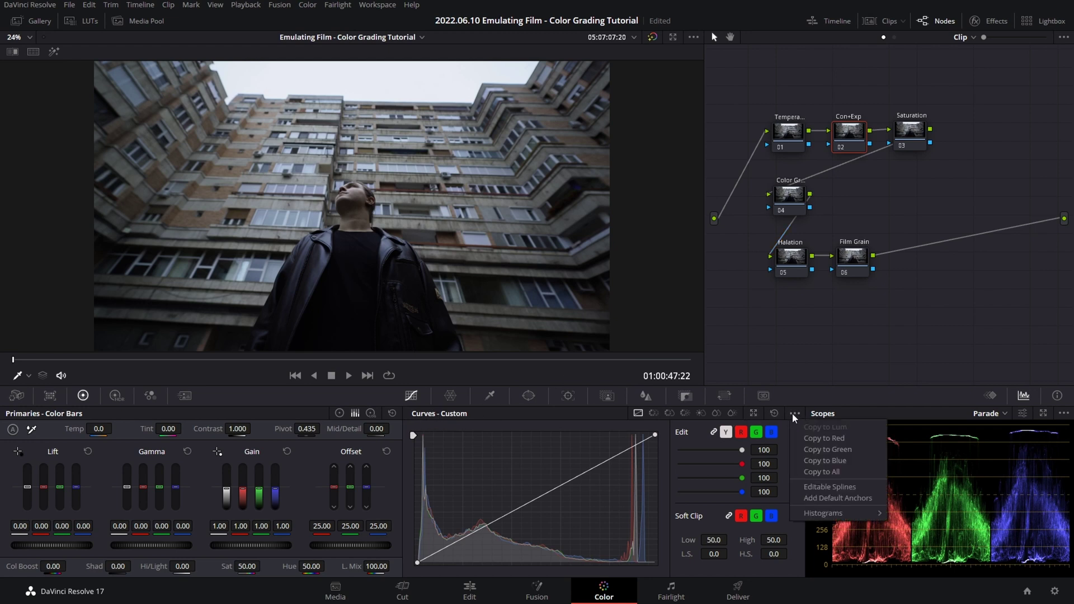
left_click(817, 487)
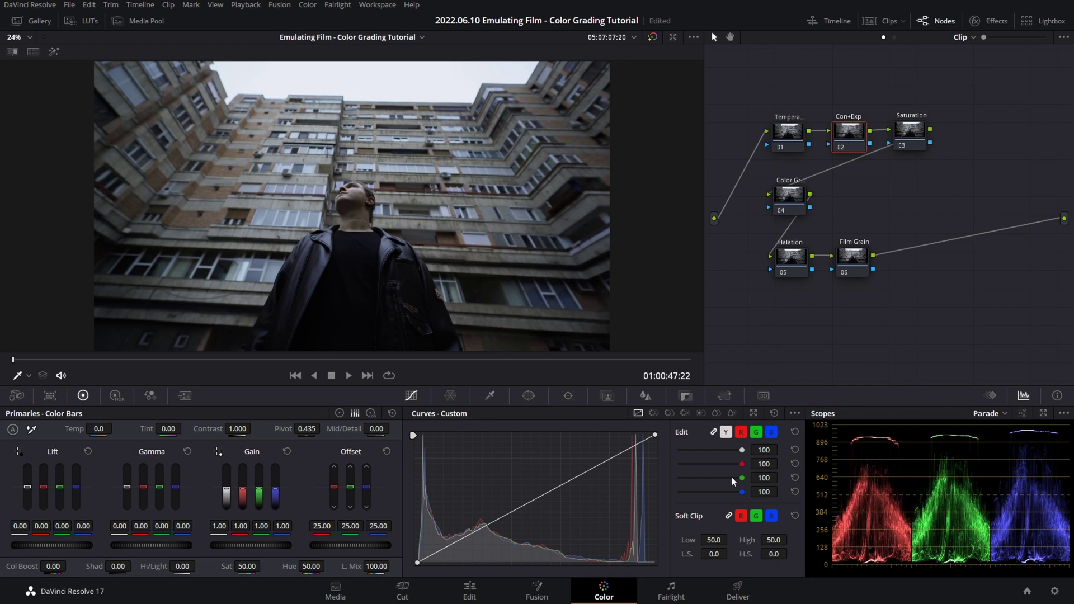
Step: Add a midtone point to the luma curve, lower the white point and flatten the shadow toe
left_click(575, 477)
left_click_drag(575, 477, 516, 452)
left_click_drag(655, 435, 656, 443)
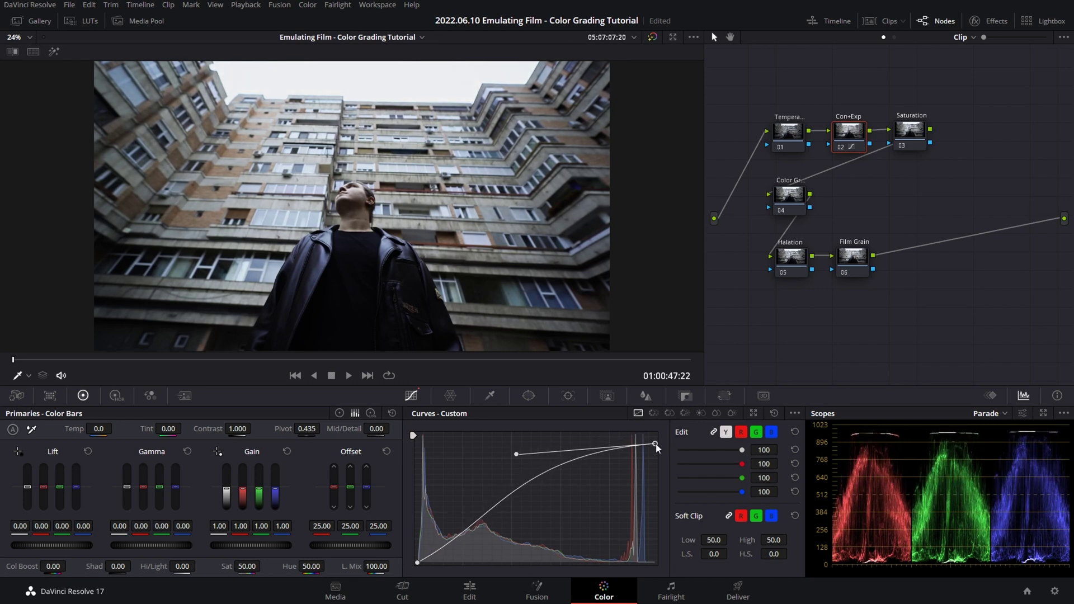
left_click(418, 562)
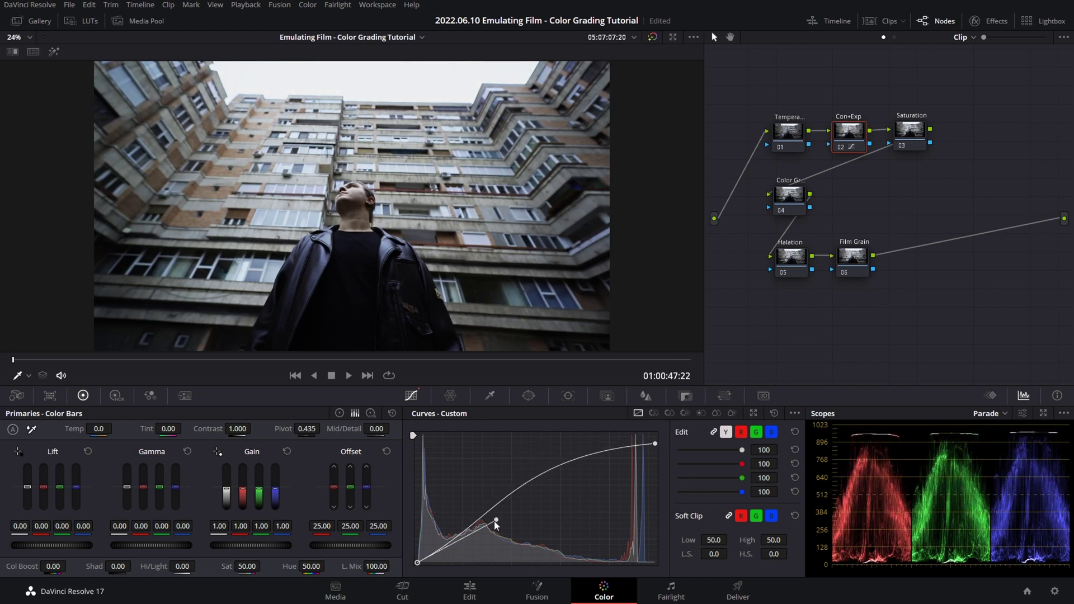
left_click_drag(496, 520, 457, 567)
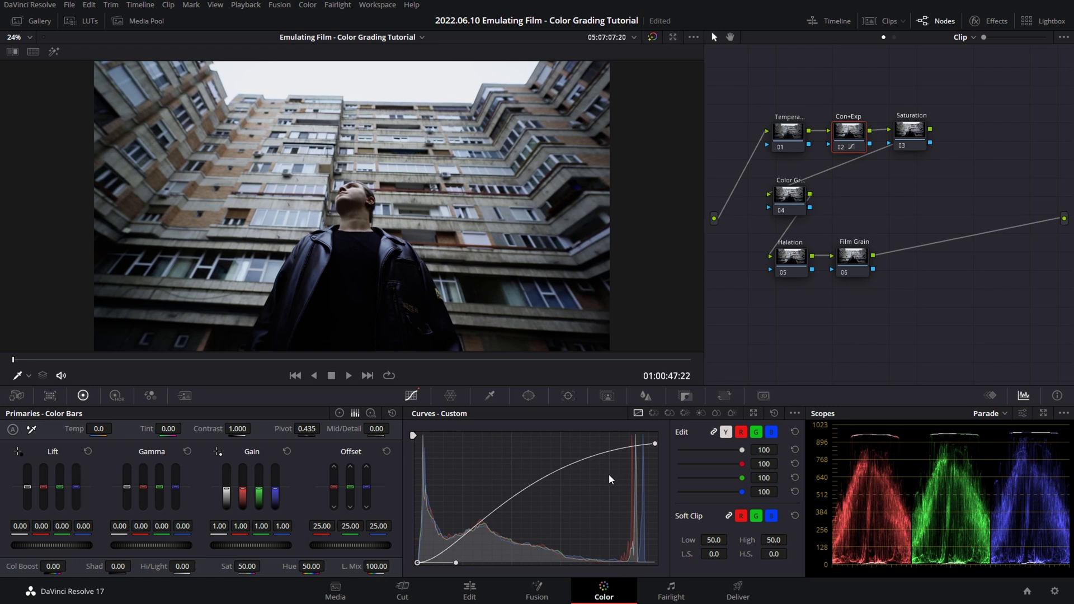
Step: Refine the highlight and black curve points, pulling the shadow point nearer black for deeper contrast
left_click(655, 443)
left_click_drag(517, 455, 471, 446)
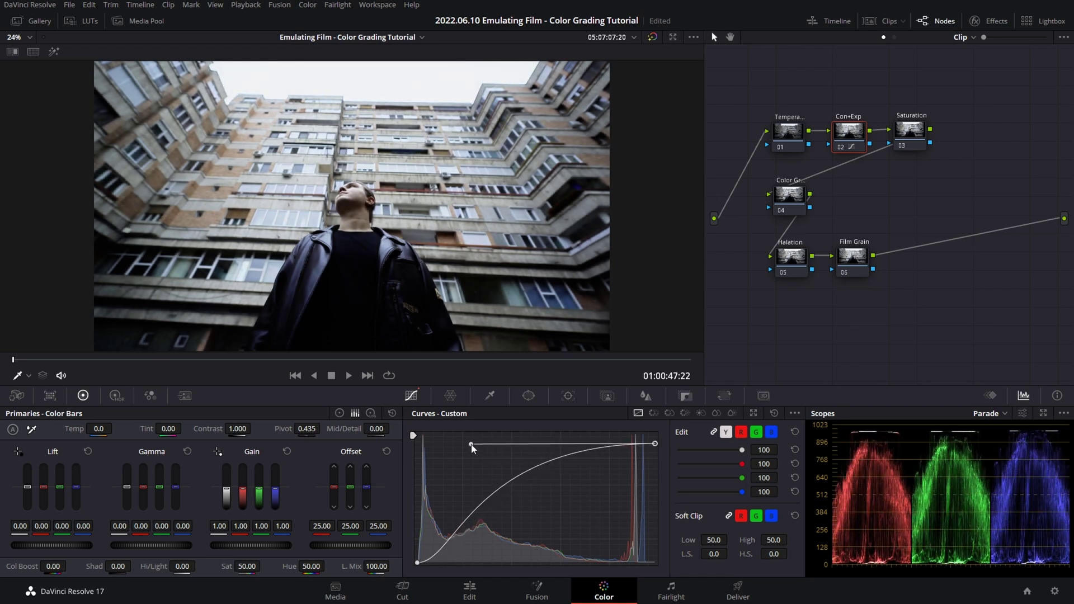
left_click(418, 562)
left_click_drag(459, 562, 506, 563)
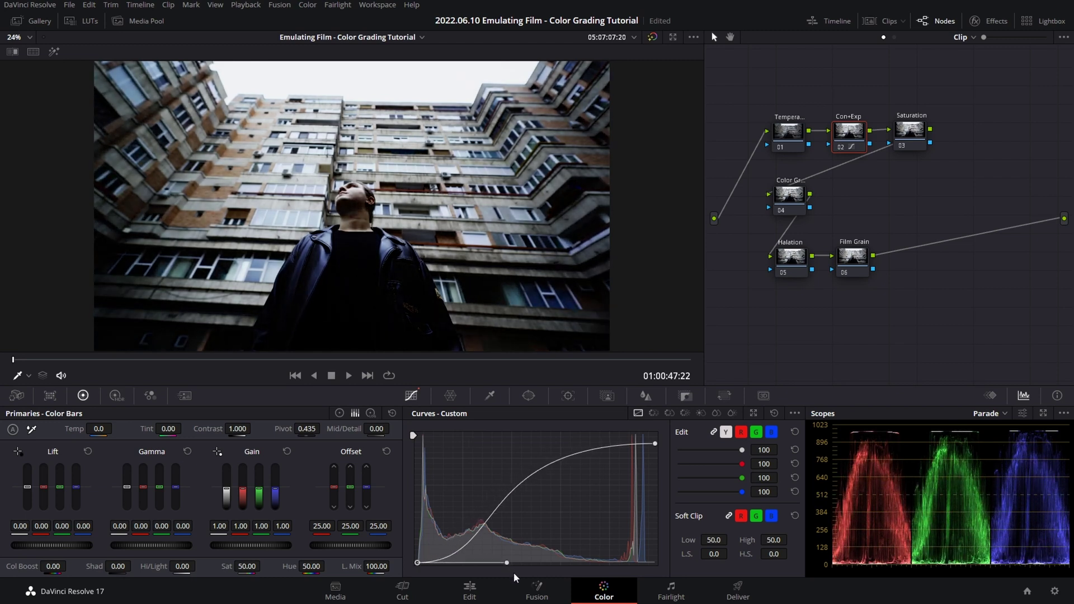
key("ctrl+z")
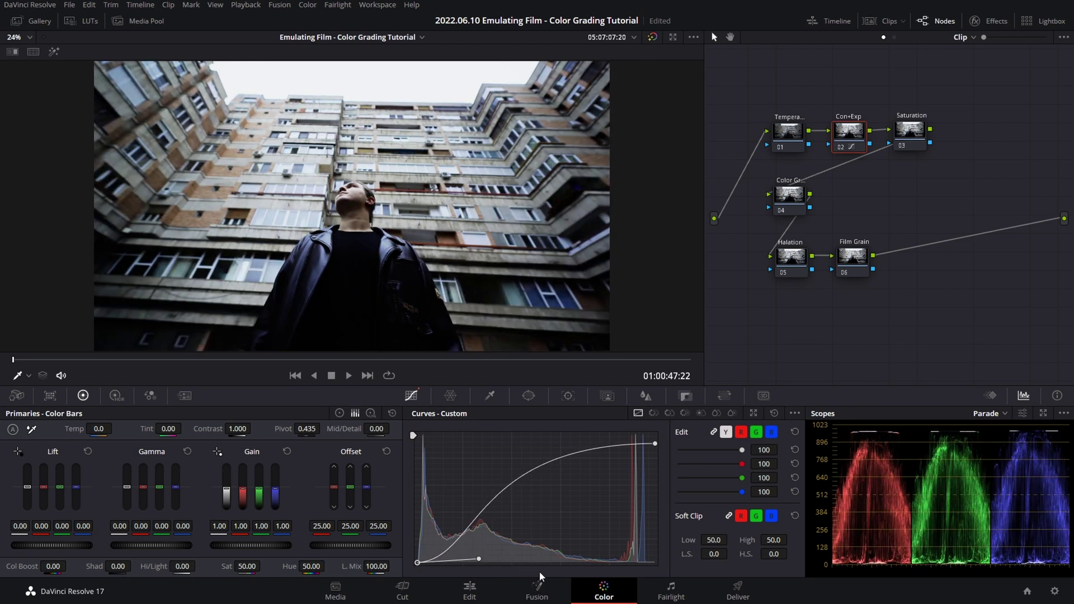
key("ctrl+z")
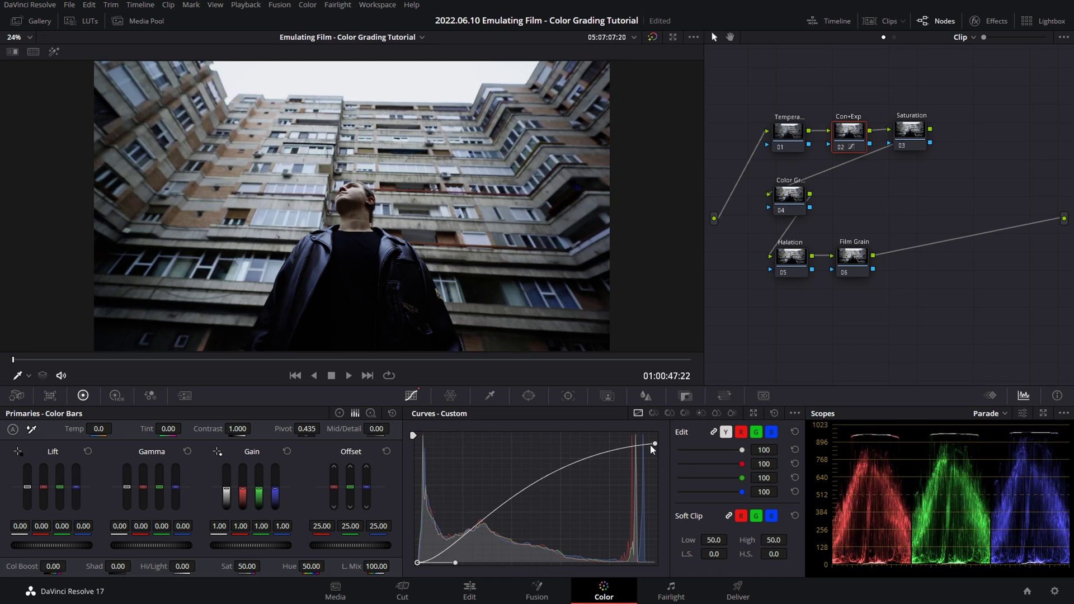
mouse_move(654, 444)
left_mouse_down()
mouse_move(653, 460)
mouse_move(656, 441)
left_mouse_up()
left_click_drag(422, 559, 454, 565)
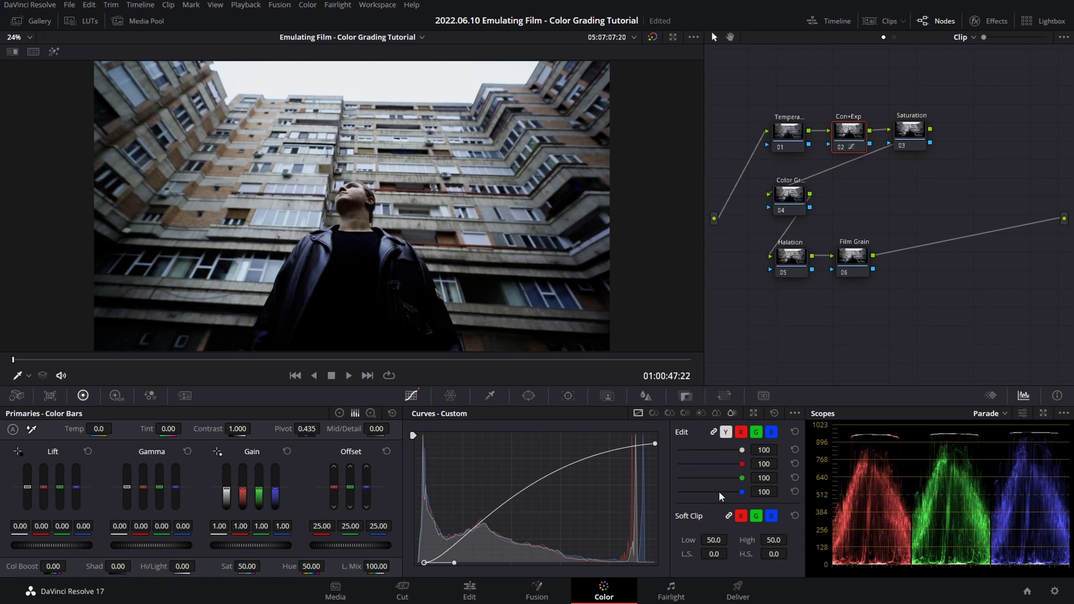
Step: Set Soft Clip low softness to 26.0 and high softness to 44.3, then review the clip
left_click_drag(713, 554, 799, 554)
left_click_drag(651, 443, 660, 436)
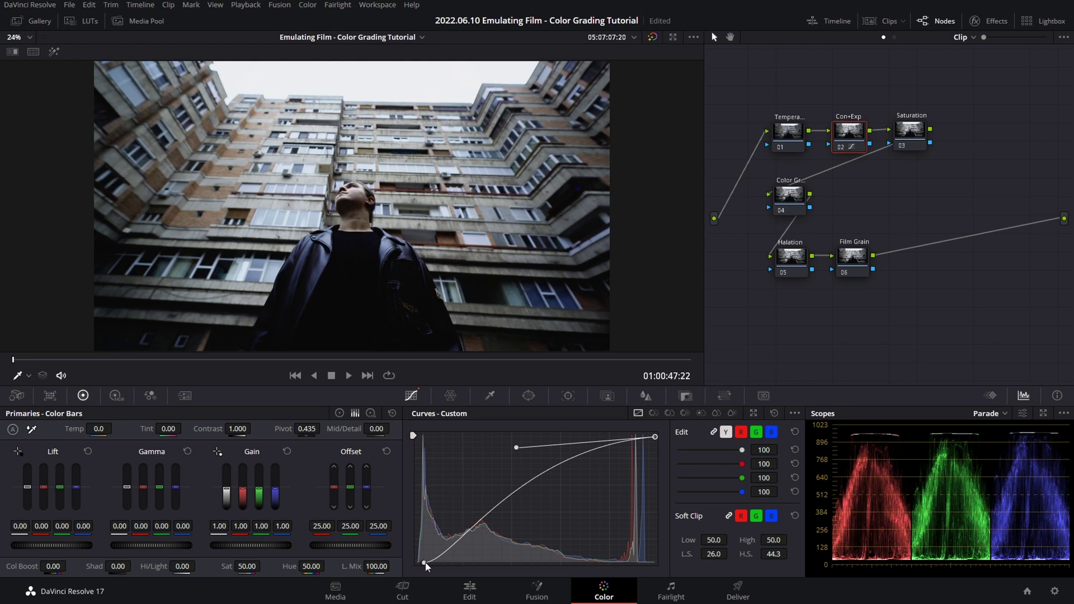
left_click_drag(424, 563, 419, 563)
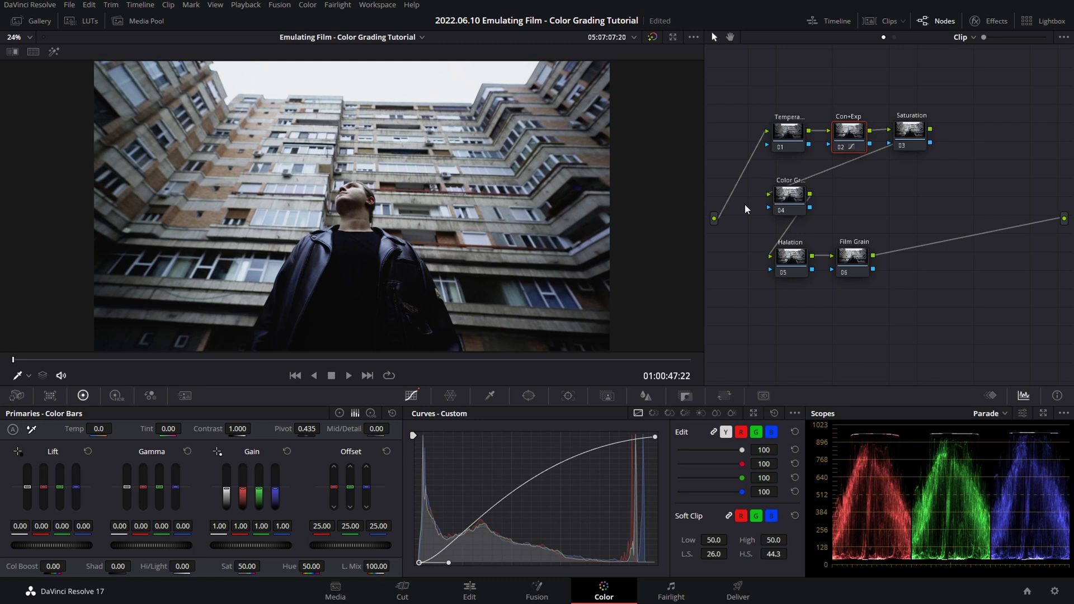
left_click_drag(42, 360, 700, 338)
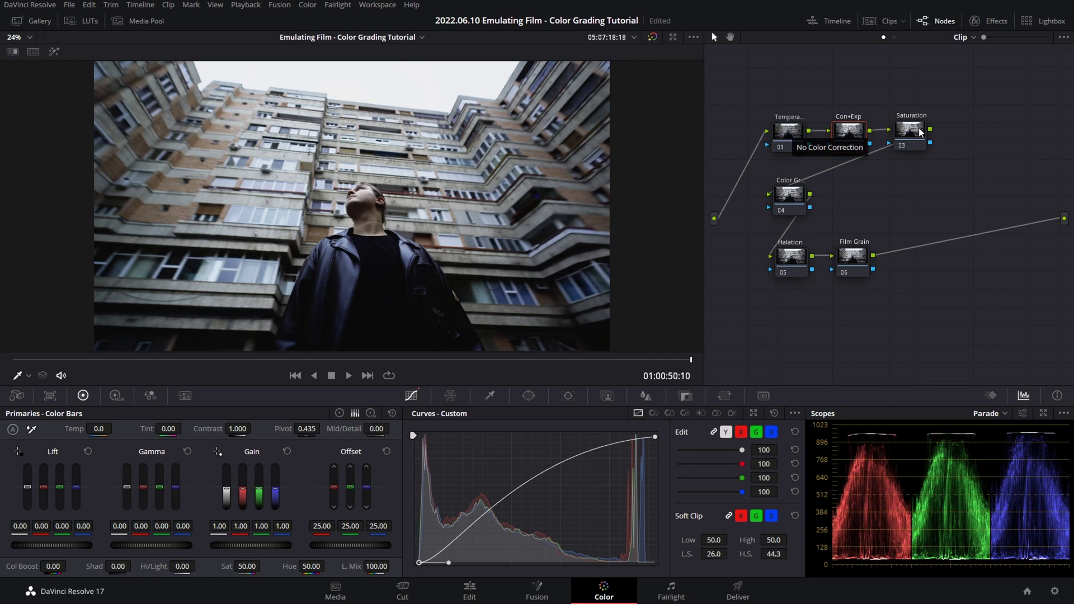
Step: Select node 04, inspect the frame, and switch the Curves panel to a flat Hue vs Hue curve
left_click(790, 201)
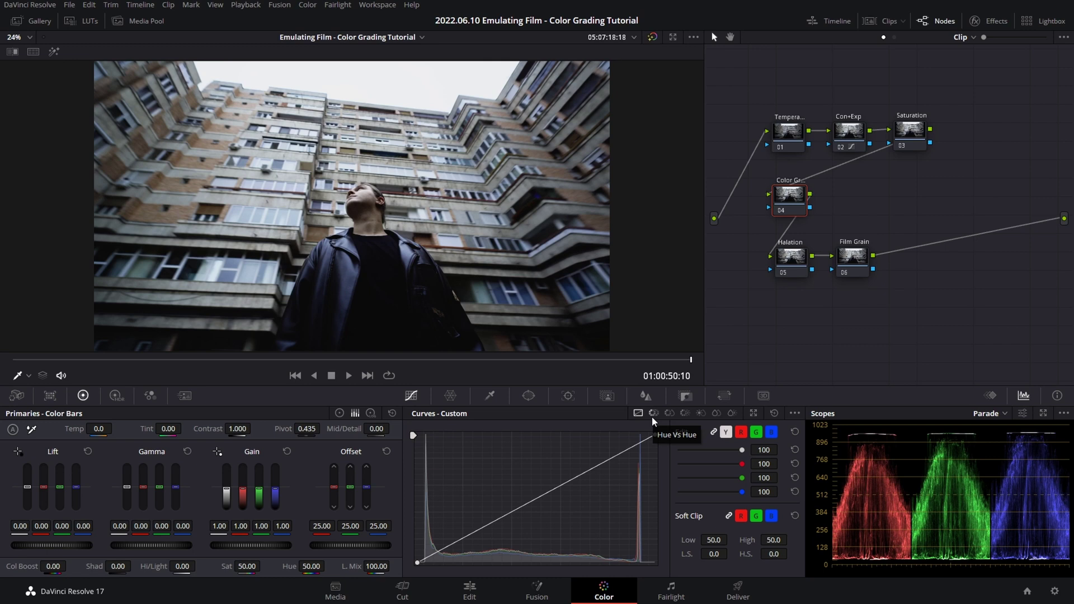
scroll(109, 175, "up", 5)
left_click_drag(109, 175, 242, 195)
scroll(242, 195, "down", 5)
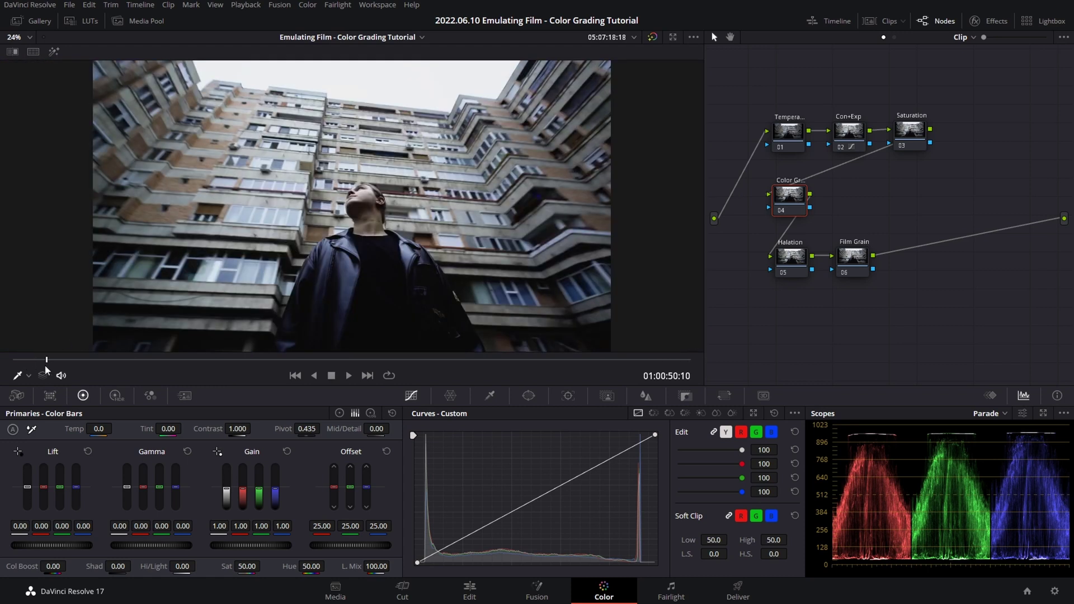
left_click(70, 360)
left_click_drag(72, 368, 3, 371)
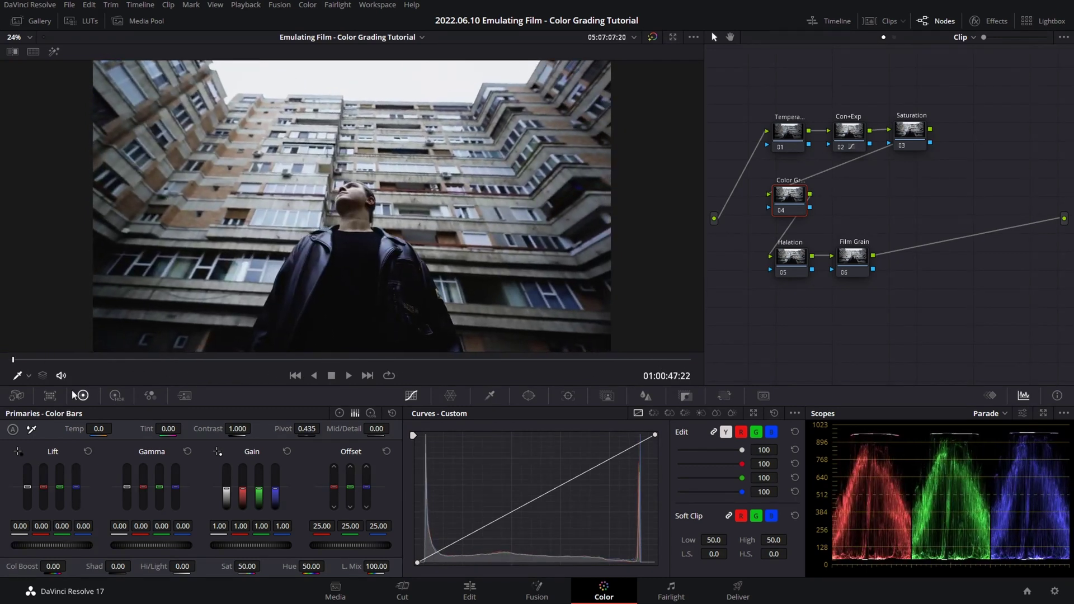
left_click(654, 413)
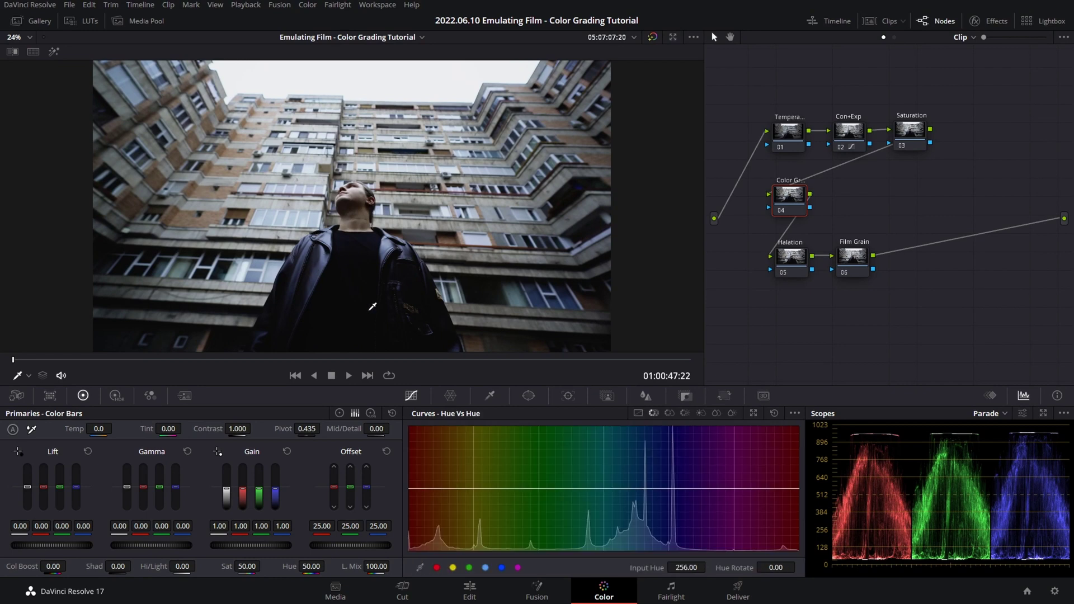
Step: Add Hue vs Hue points at the six main hues and rotate the reds to -8.80
left_click(453, 567)
left_click(485, 567)
left_click(518, 567)
left_click_drag(409, 488, 475, 485)
left_click(410, 491)
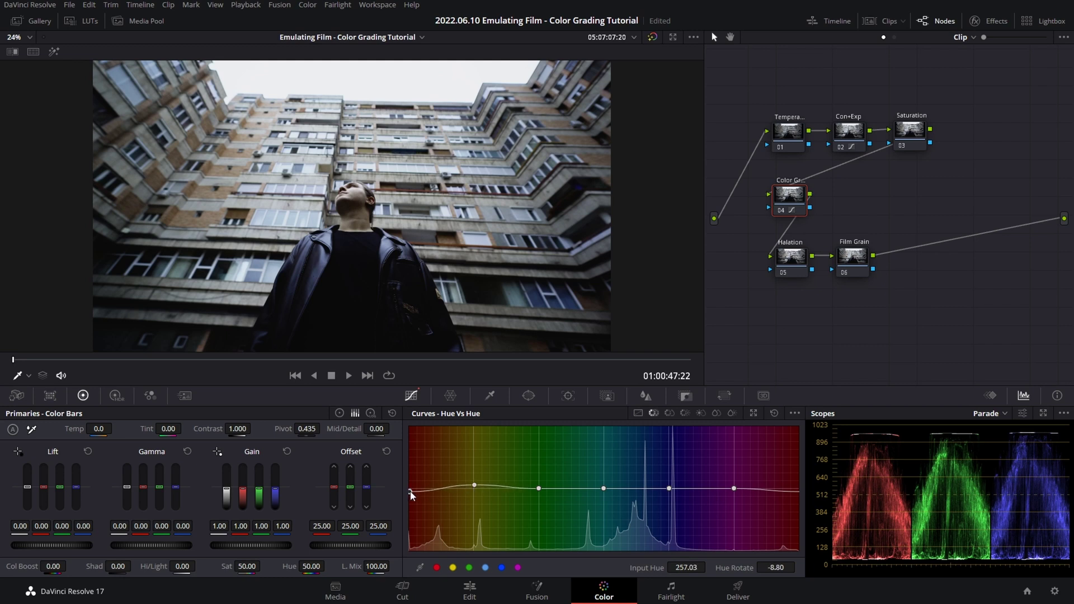
scroll(246, 210, "up", 5)
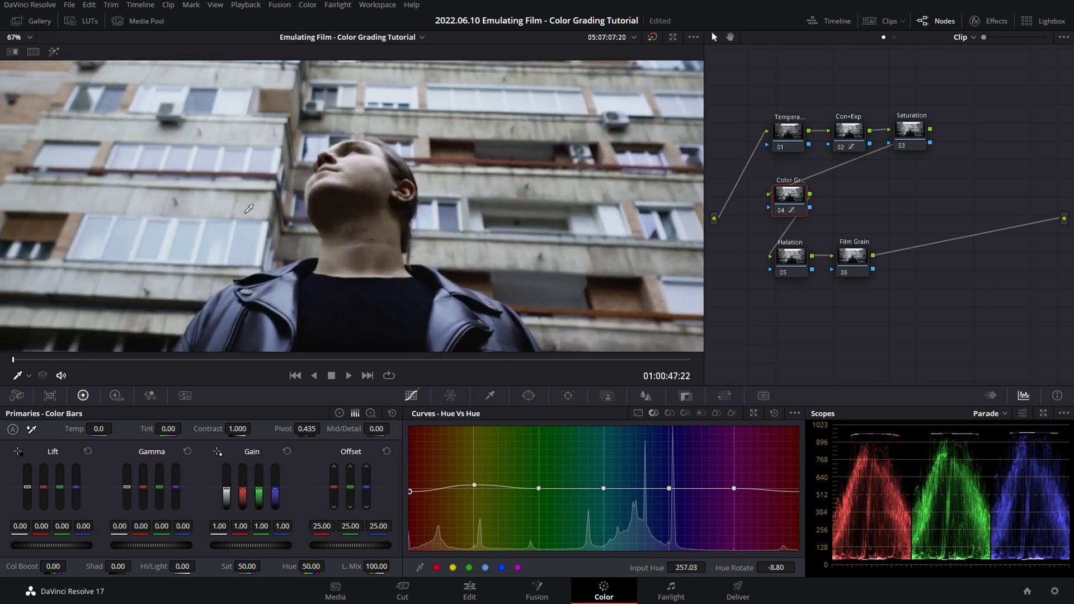
scroll(257, 210, "down", 5)
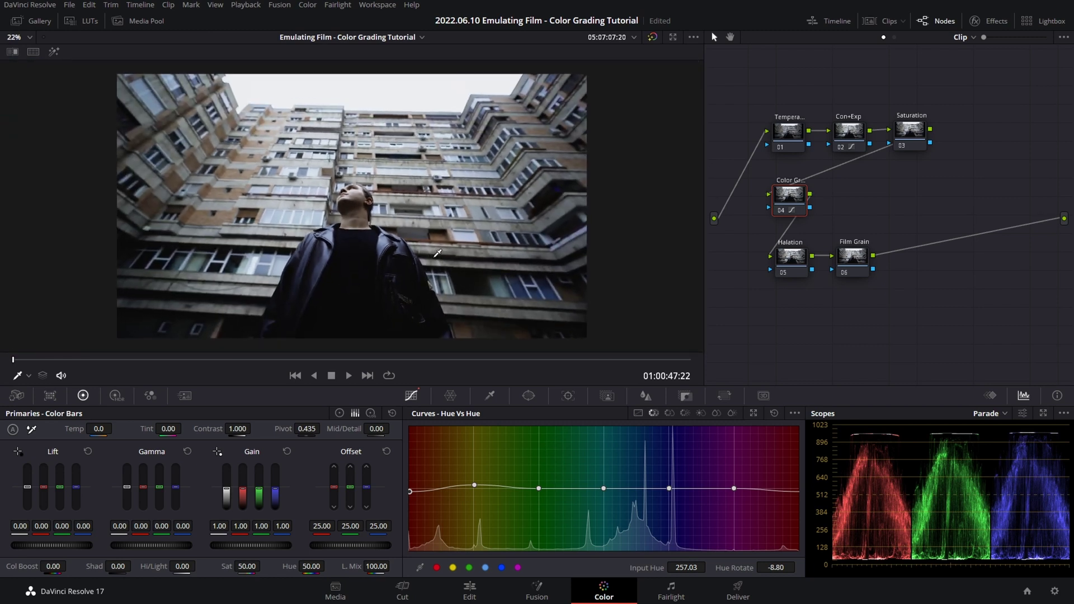
Step: Lower the cyan point and raise the blue and purple points to the same level
left_click_drag(604, 489, 602, 496)
left_click_drag(669, 489, 670, 479)
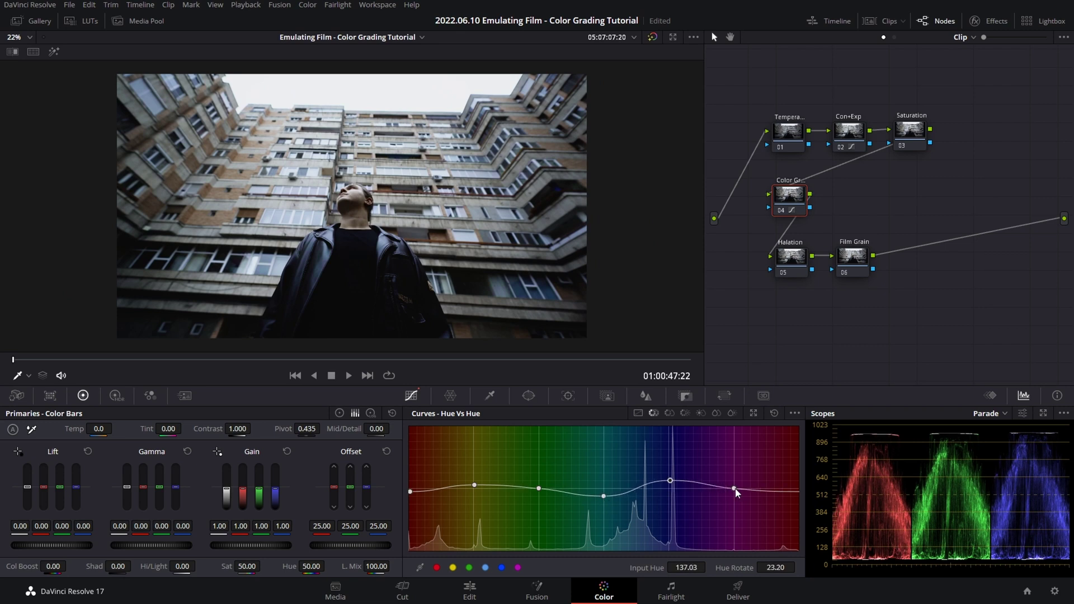
left_click_drag(735, 488, 735, 482)
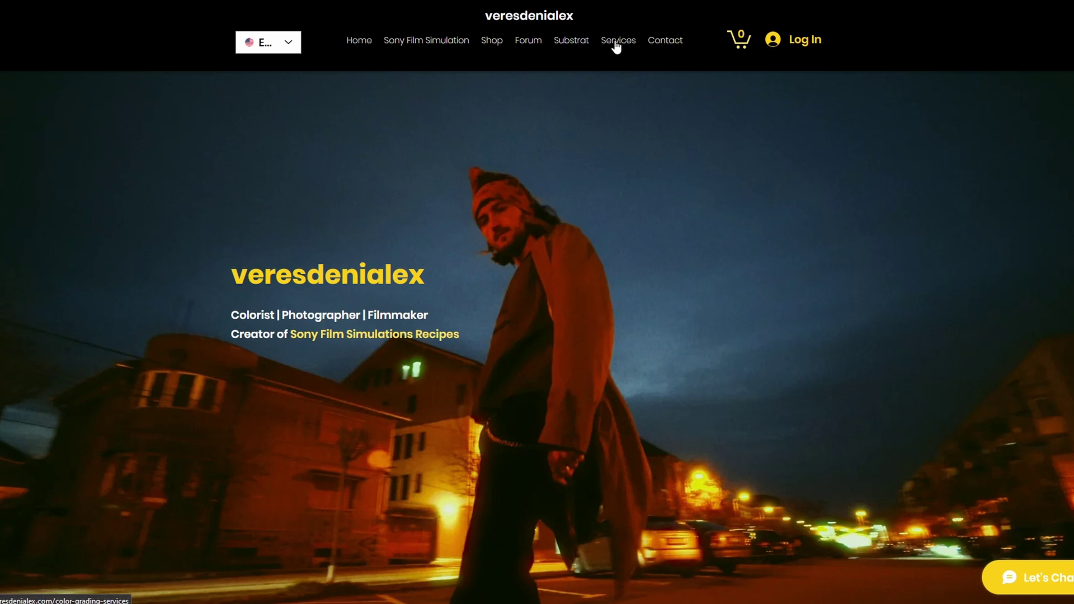
Step: From Services, open the Group Color Grading Course page and start a booking
left_click(615, 45)
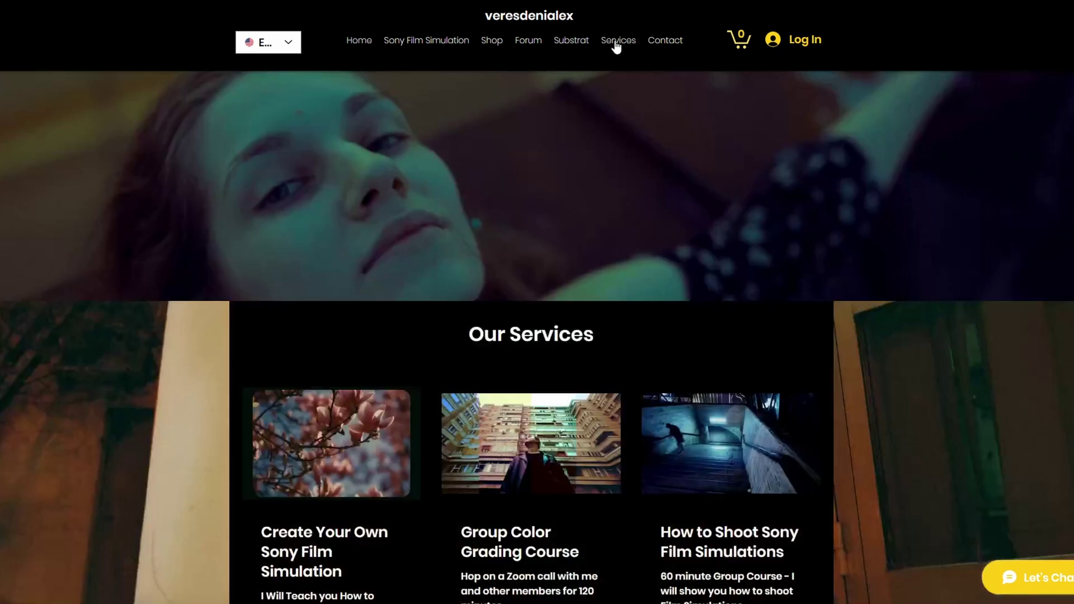
scroll(634, 189, "down", 5)
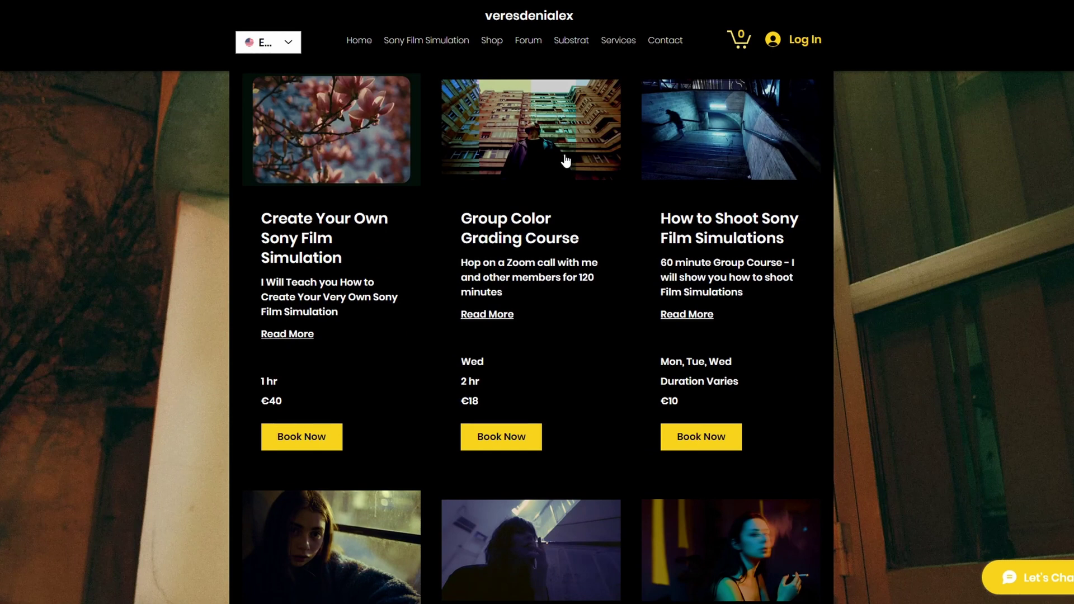
left_click(565, 161)
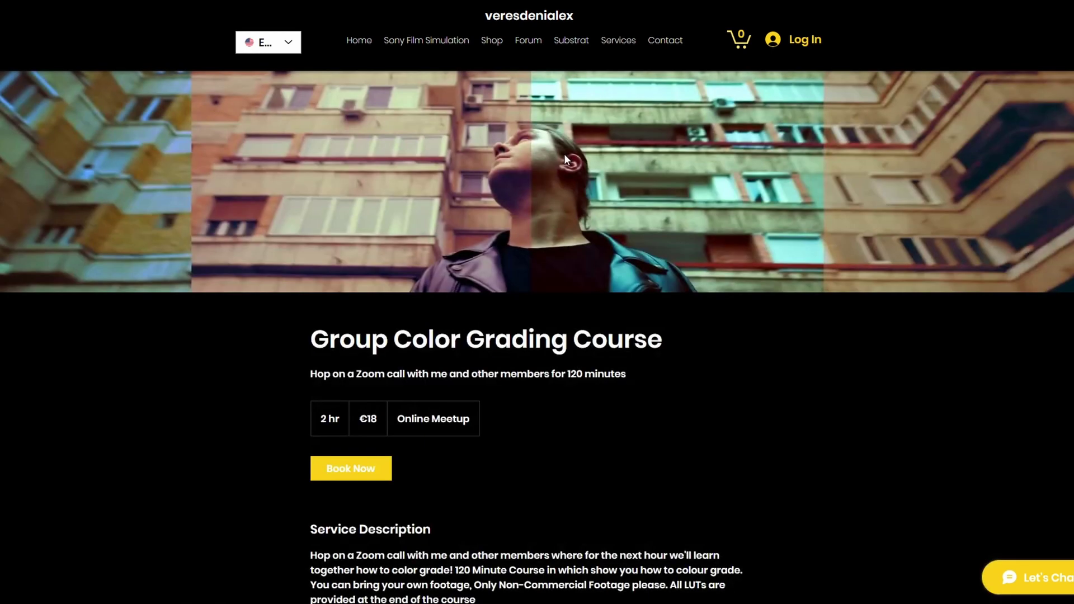
scroll(563, 158, "down", 5)
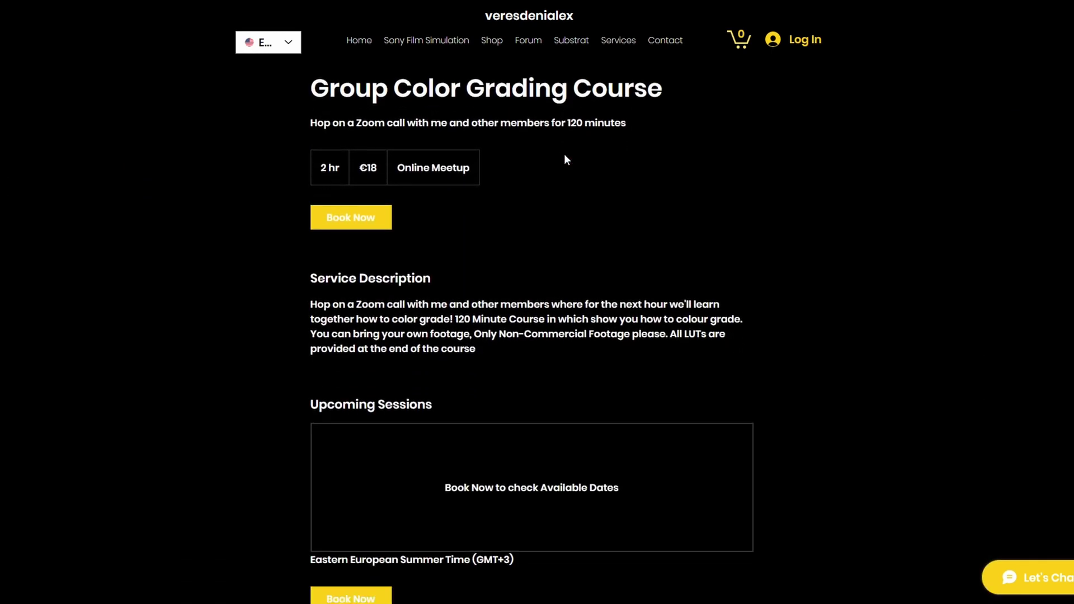
scroll(564, 158, "down", 3)
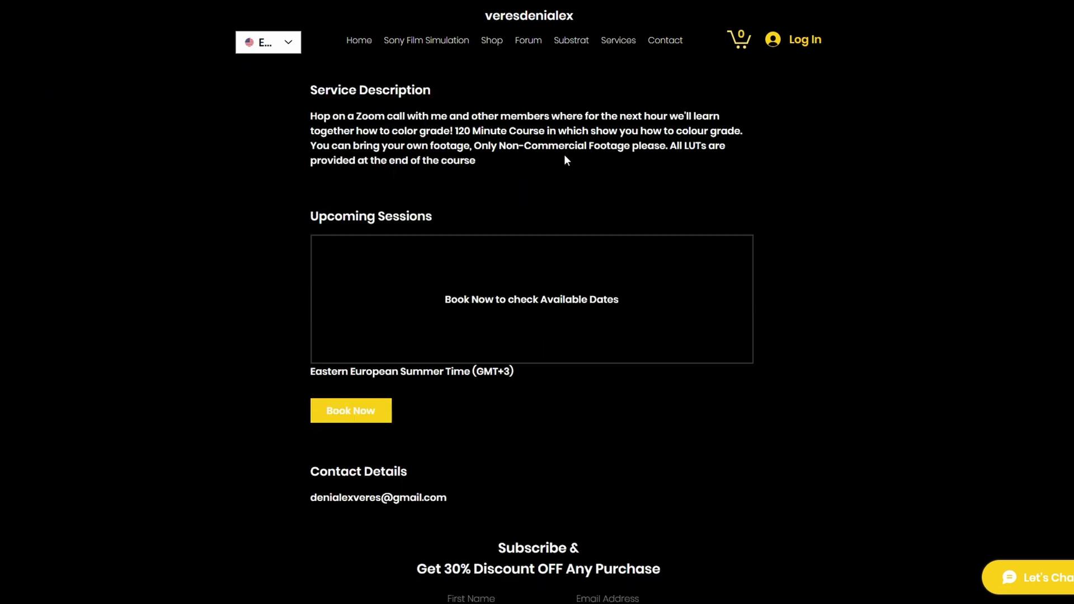
left_click(352, 421)
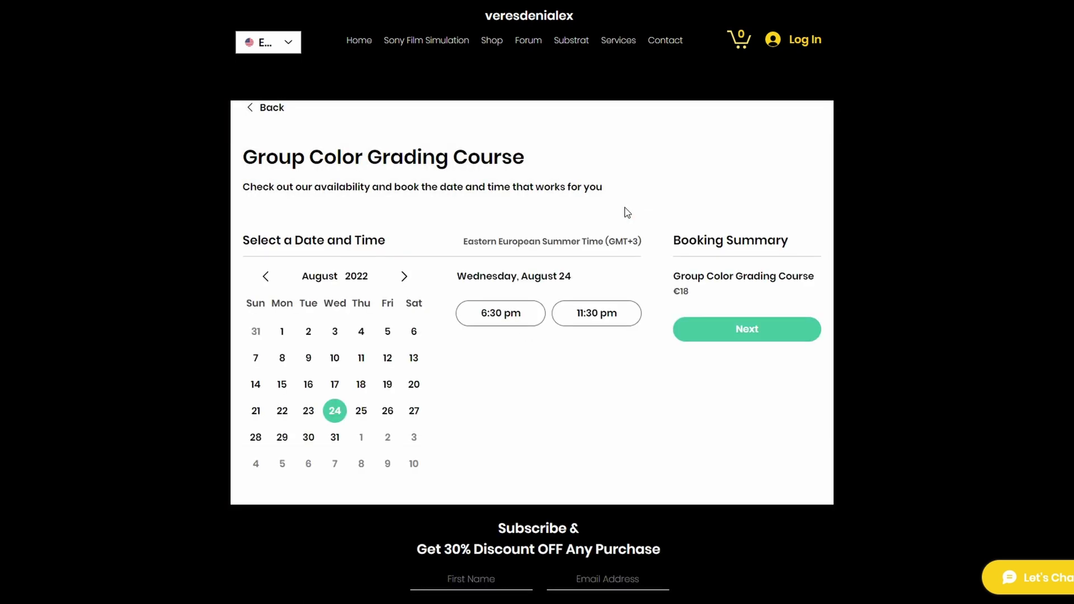
Step: Pick the 6:30 pm session on August 24 and continue to the booking details form
scroll(626, 211, "down", 1)
scroll(625, 213, "up", 1)
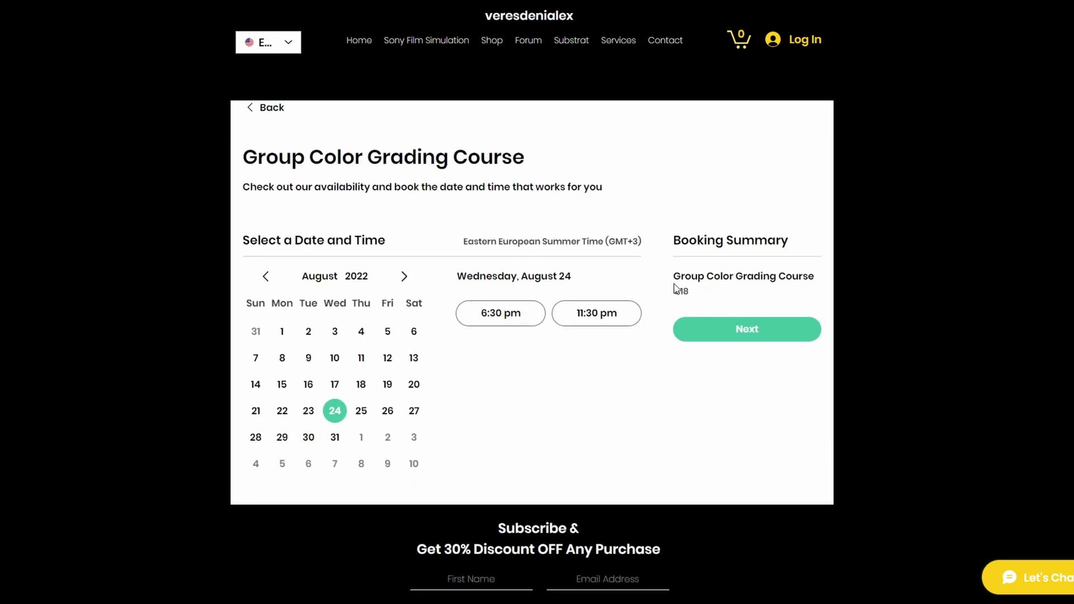
left_click(734, 339)
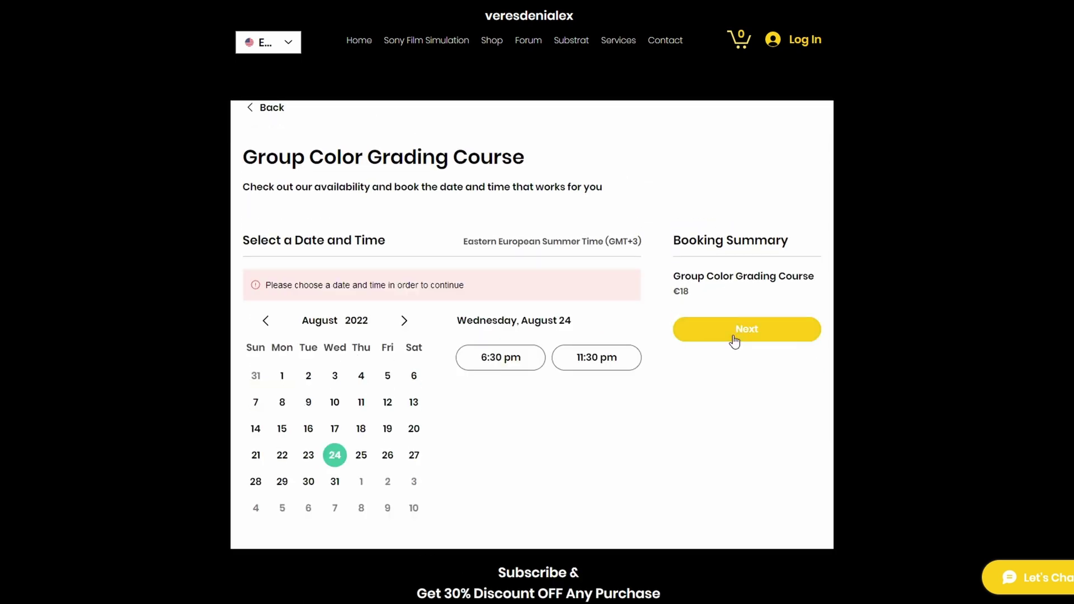
left_click(525, 372)
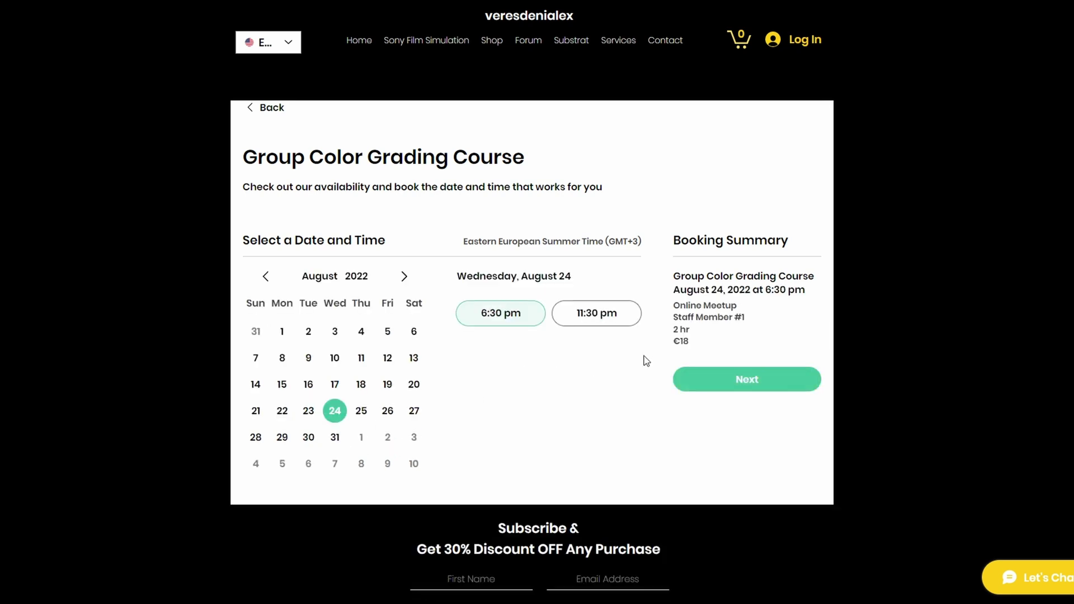
left_click(763, 389)
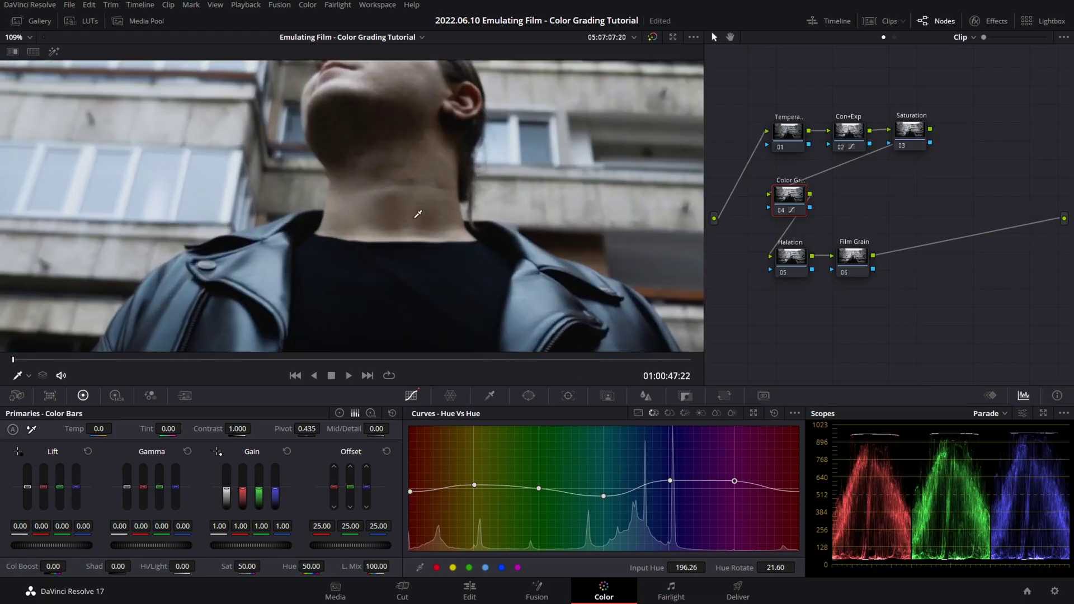
scroll(418, 214, "down", 10)
scroll(418, 214, "down", 1)
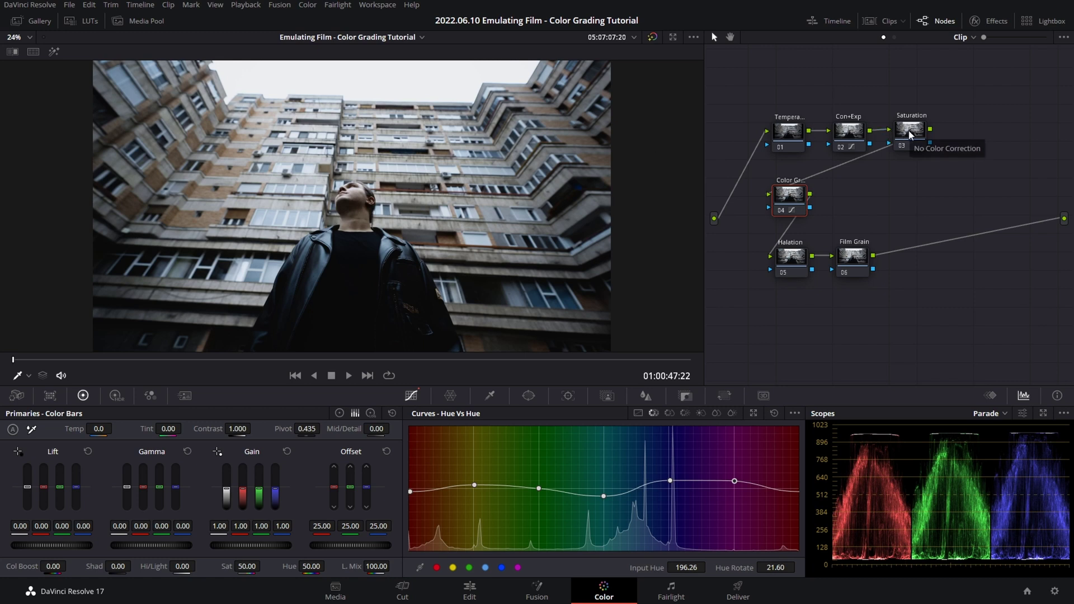
Step: Try raising yellow and rotating orange on node 04's Hue vs Hue curve, undoing both edits
left_click(498, 485)
left_click(441, 485)
left_click_drag(473, 484, 471, 475)
key("ctrl+z")
key("ctrl+z")
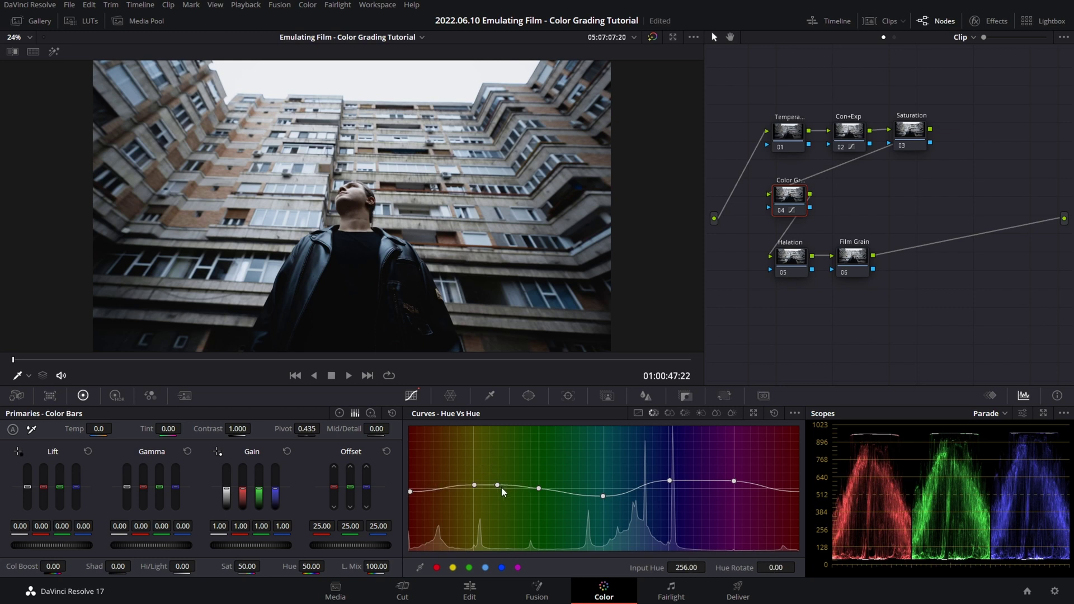
left_click_drag(451, 488, 468, 453)
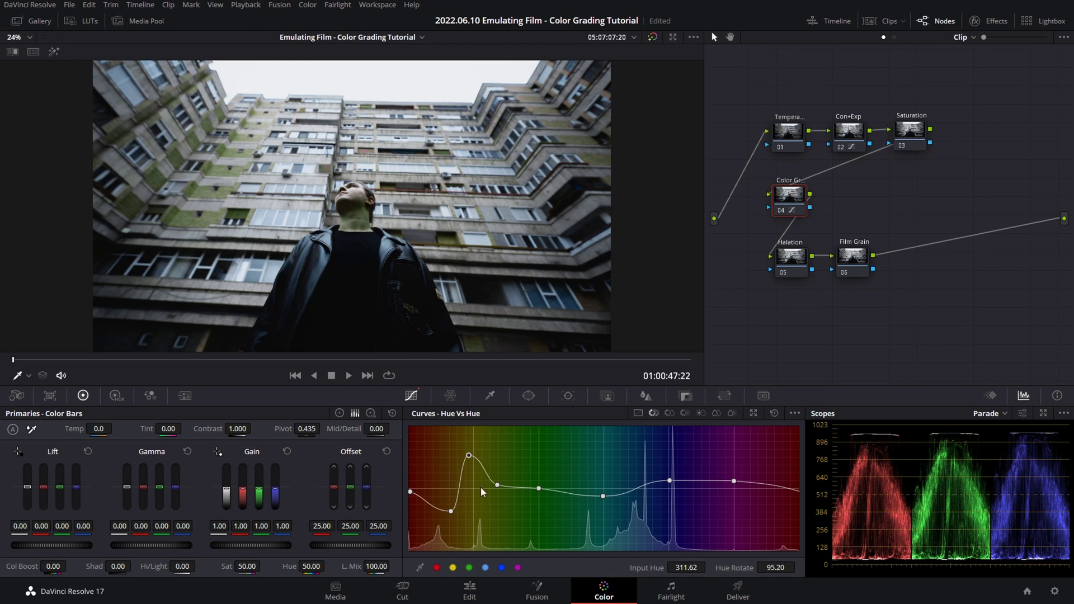
key("ctrl+z")
key("ctrl+z")
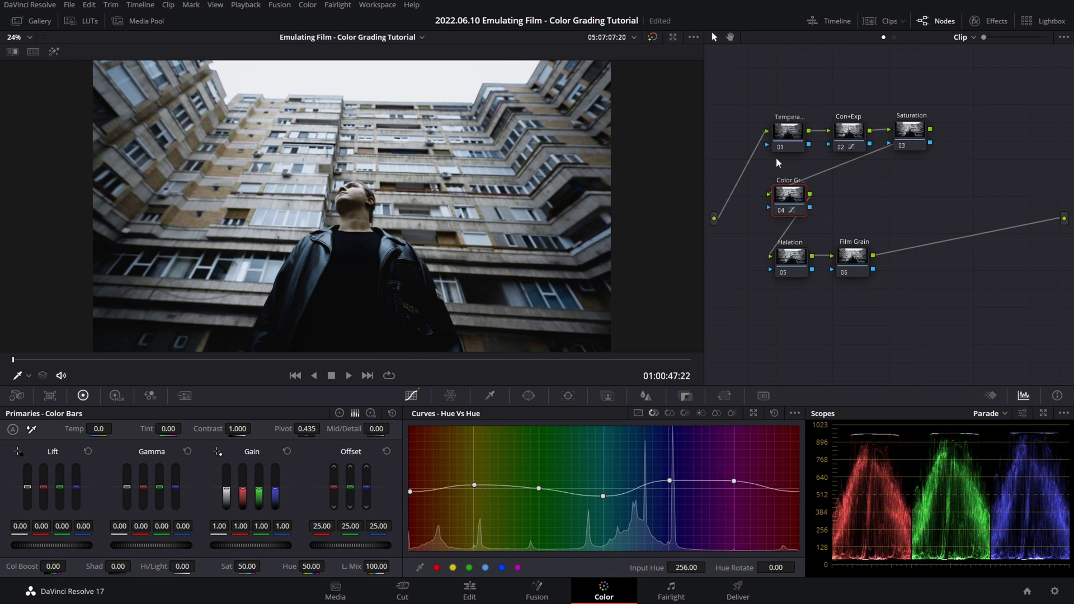
Step: Show the primaries as Log Wheels and select the Saturation node 03
left_click(371, 413)
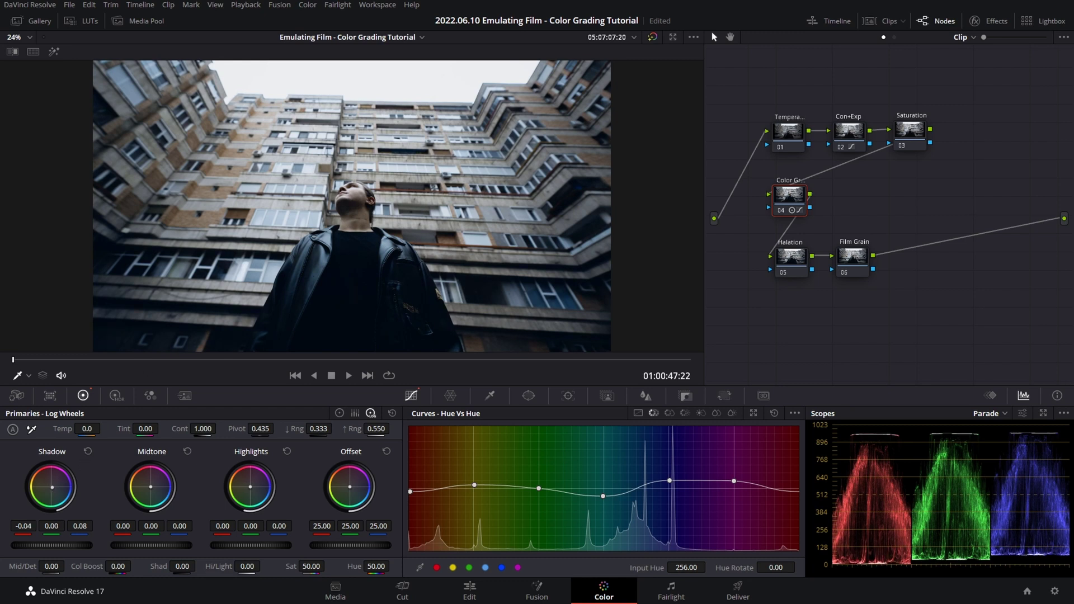
left_click(914, 129)
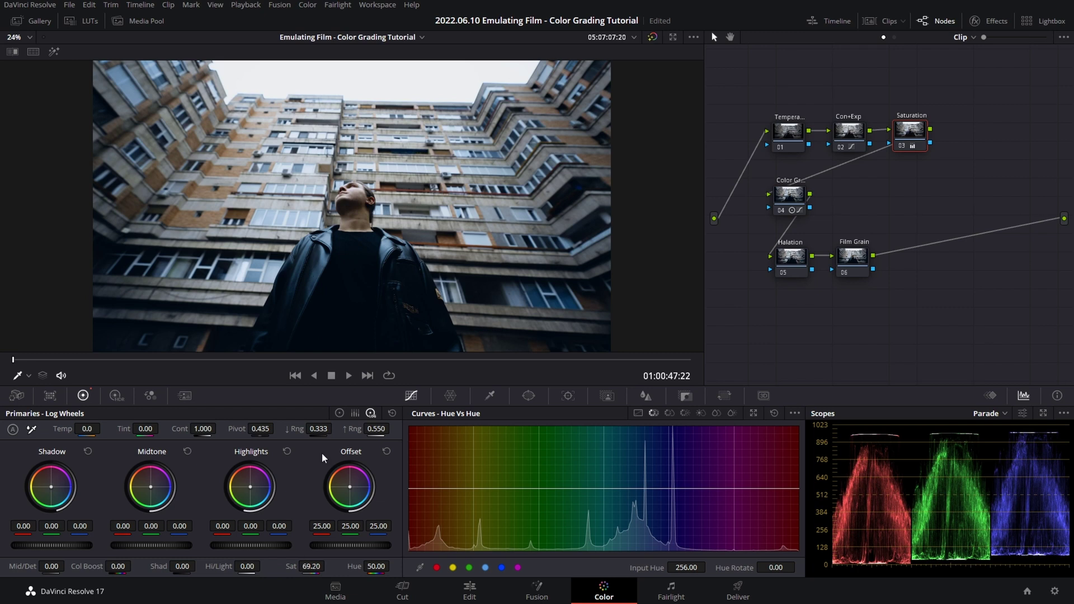
Step: Show Custom curves for the Con+Exp node 02 and ease its low soft clip to 23.5
scroll(368, 226, "down", 3)
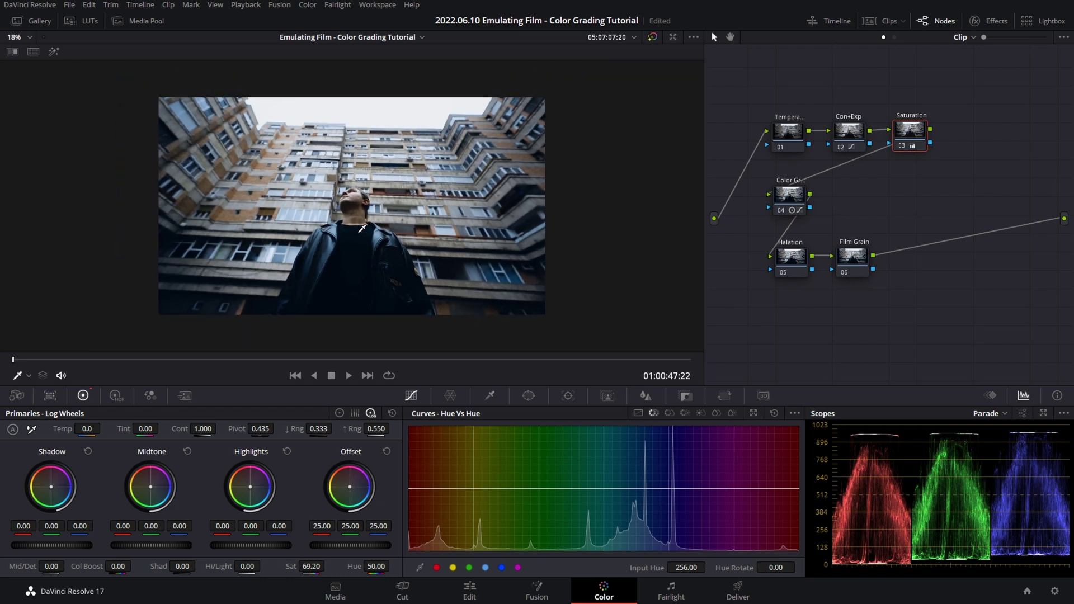
left_click(640, 413)
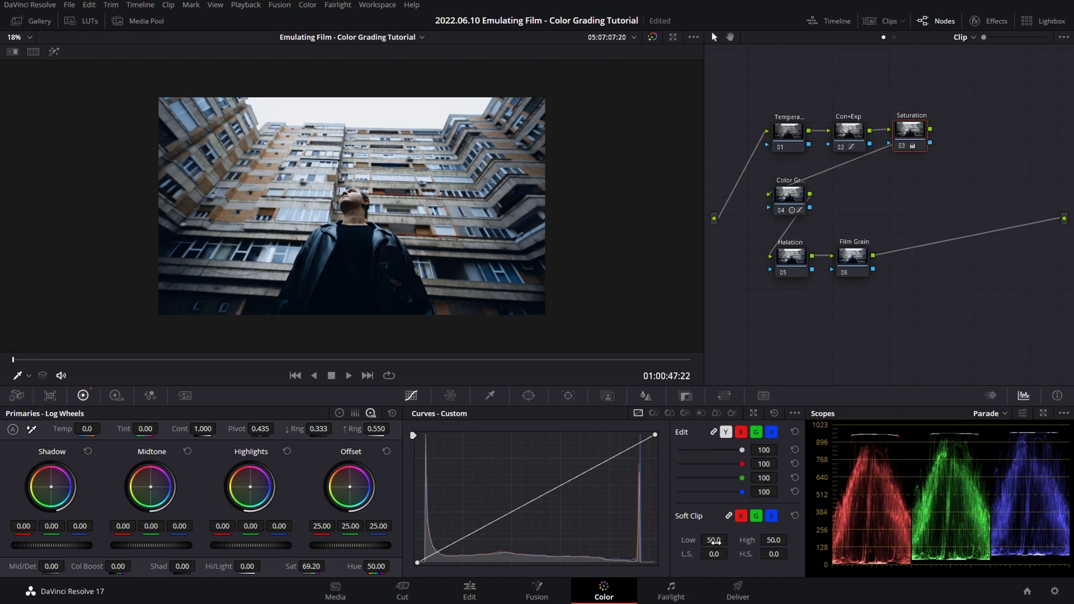
left_click(860, 129)
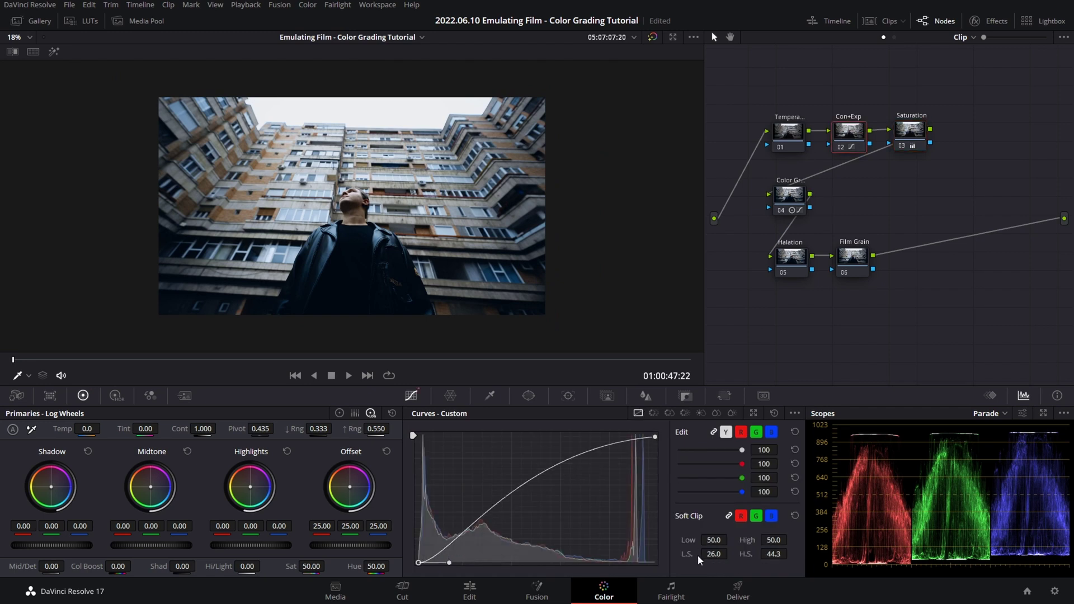
scroll(730, 553, "down", 2)
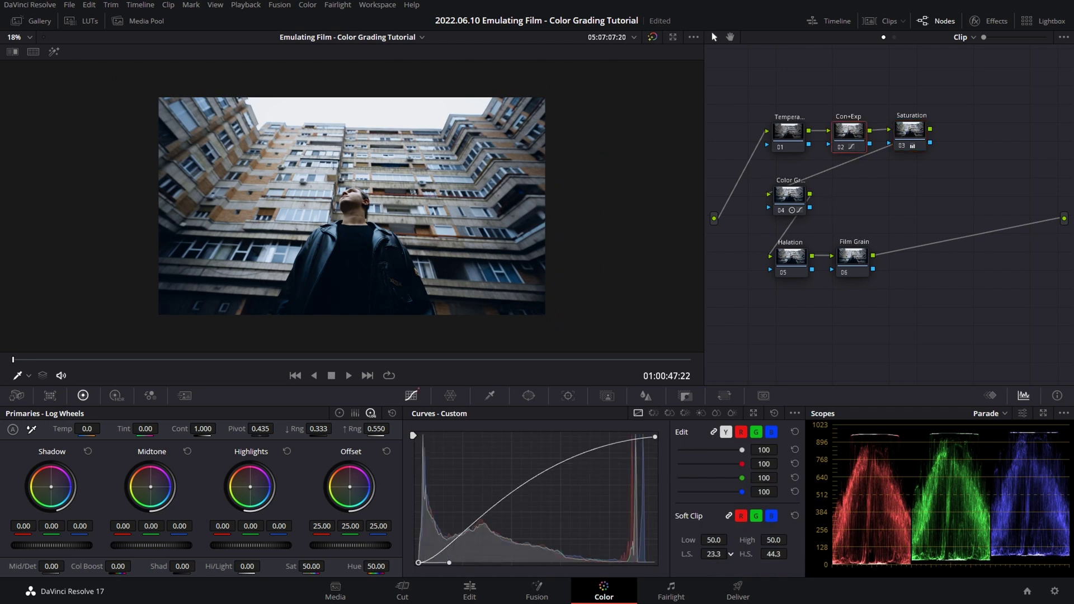
scroll(730, 554, "up", 2)
Step: Bypass the grade and re-enable it to compare, then play the graded clip
key("shift+d")
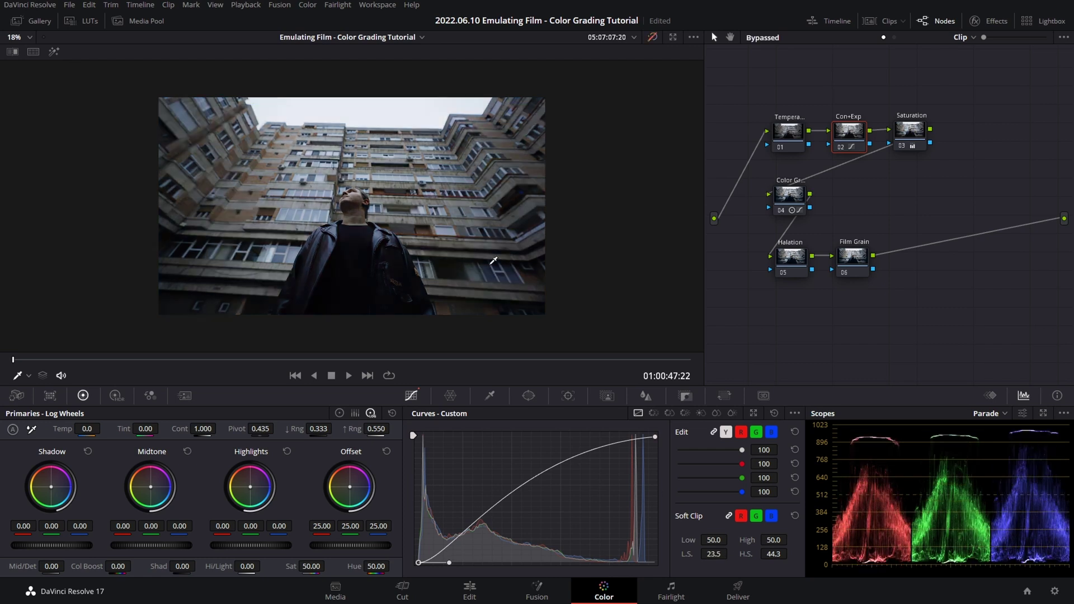
key("shift+d")
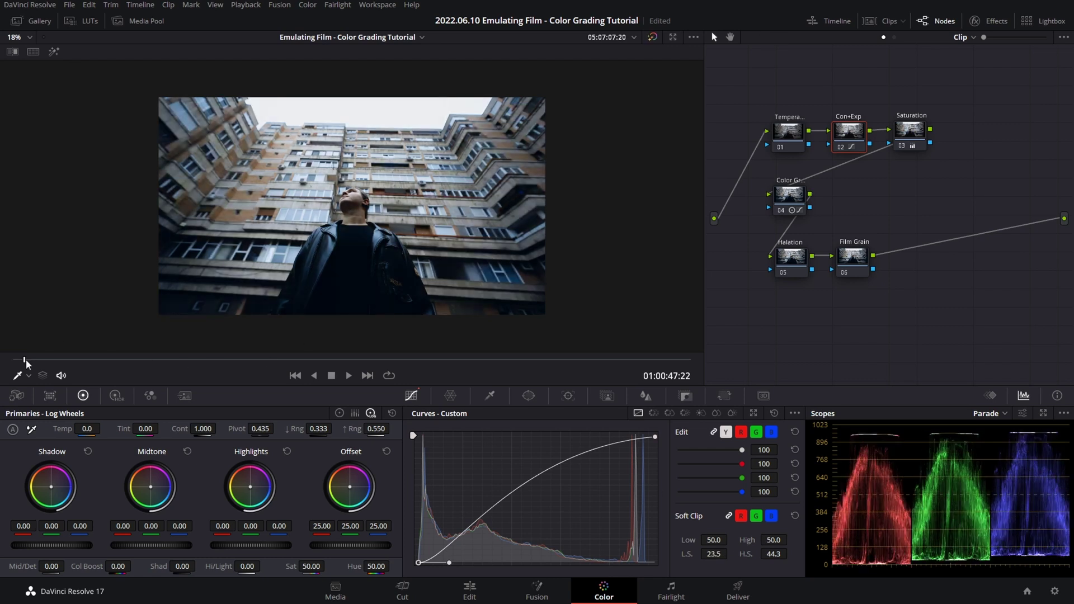
key("space")
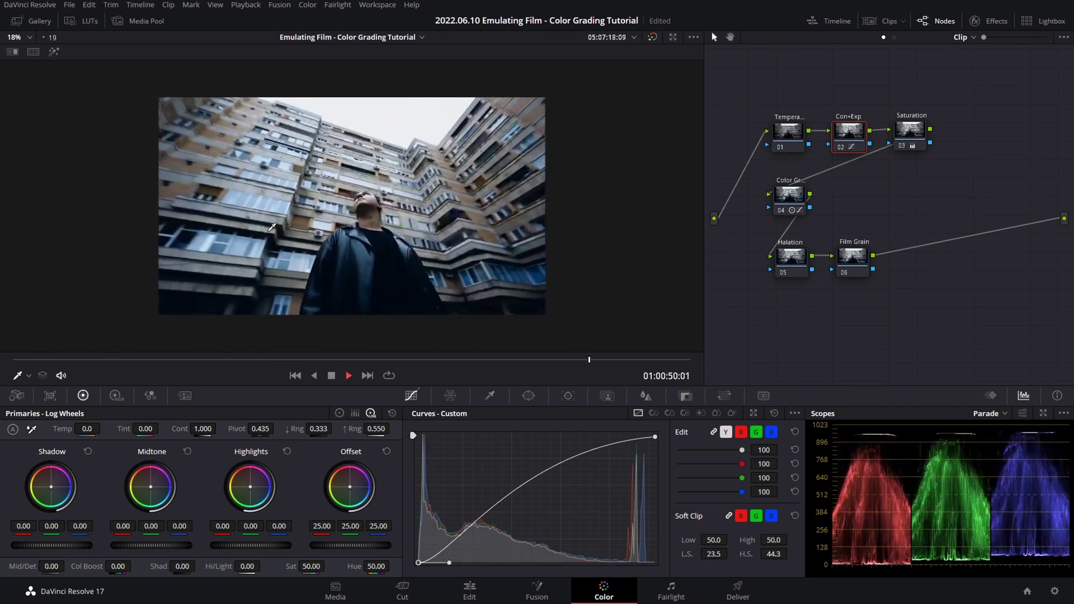
Step: Set the Timeline Proxy Mode to Quarter resolution
scroll(280, 224, "up", 3)
left_click_drag(298, 222, 297, 225)
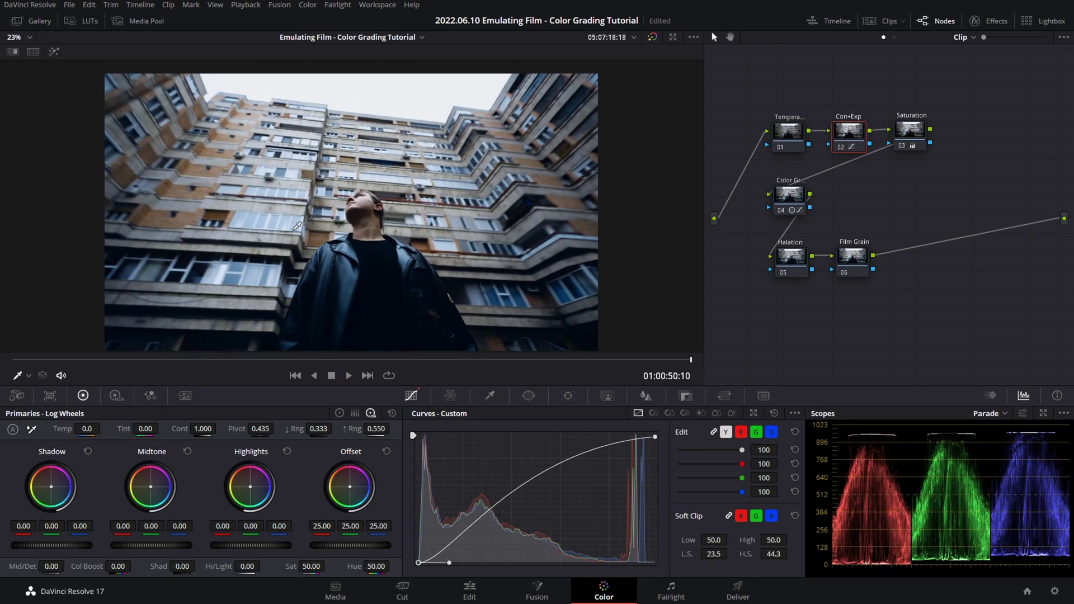
left_click(244, 5)
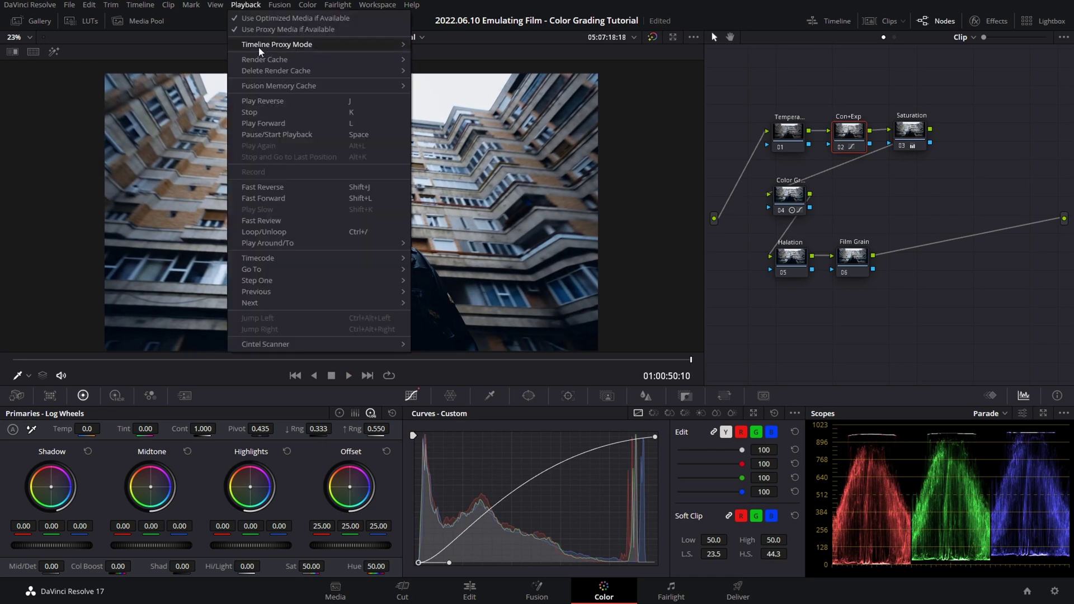
mouse_move(282, 44)
left_click(446, 68)
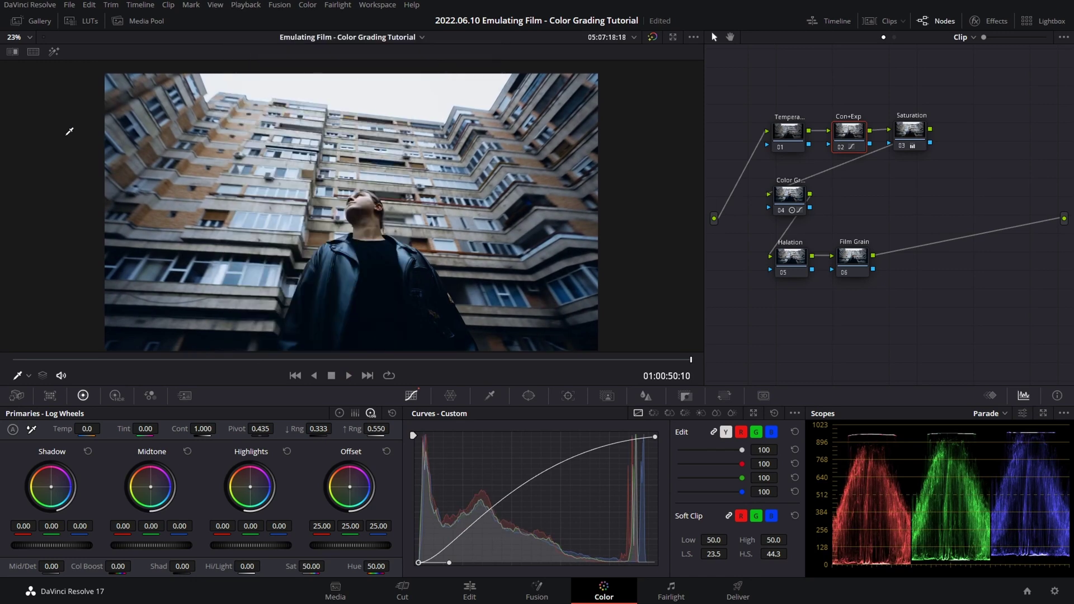
left_click(28, 375)
left_click(38, 384)
Step: Play the clip on loop, then stop and return to the earlier shot at 49:00
key("space")
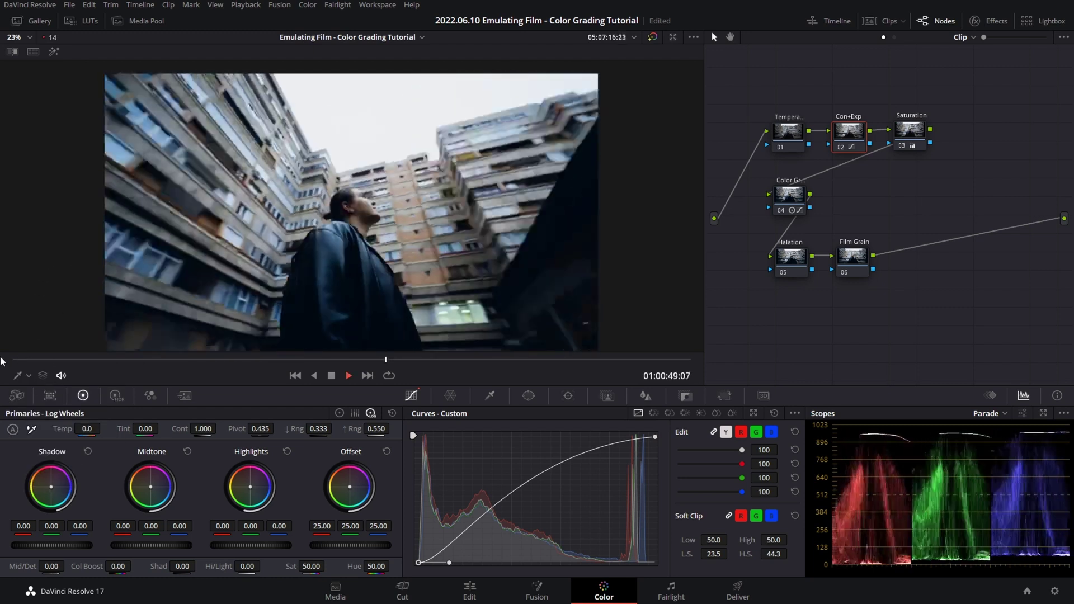
left_click(388, 375)
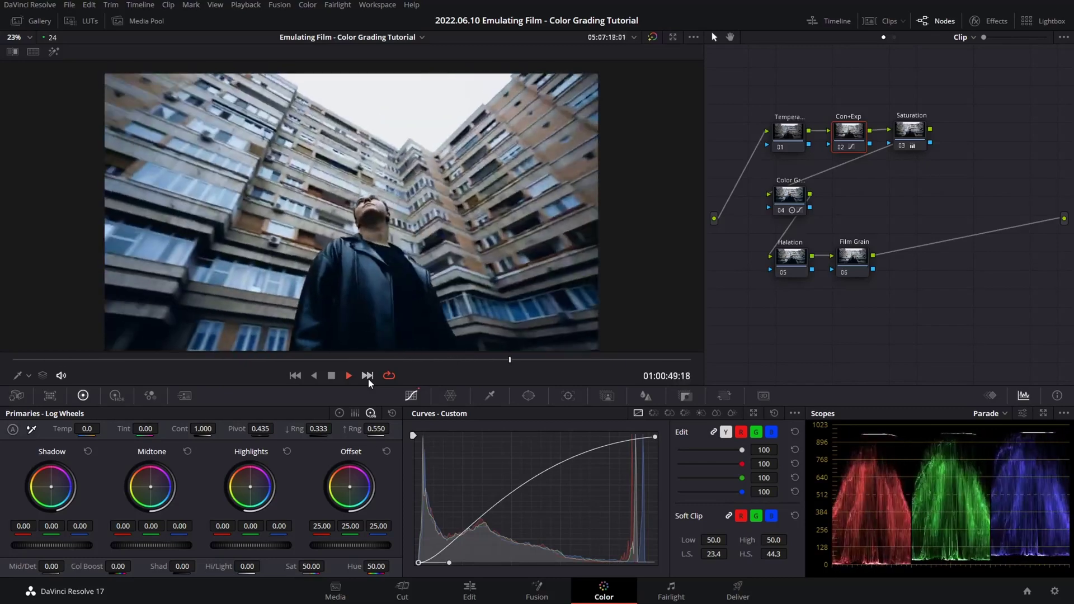
key("space")
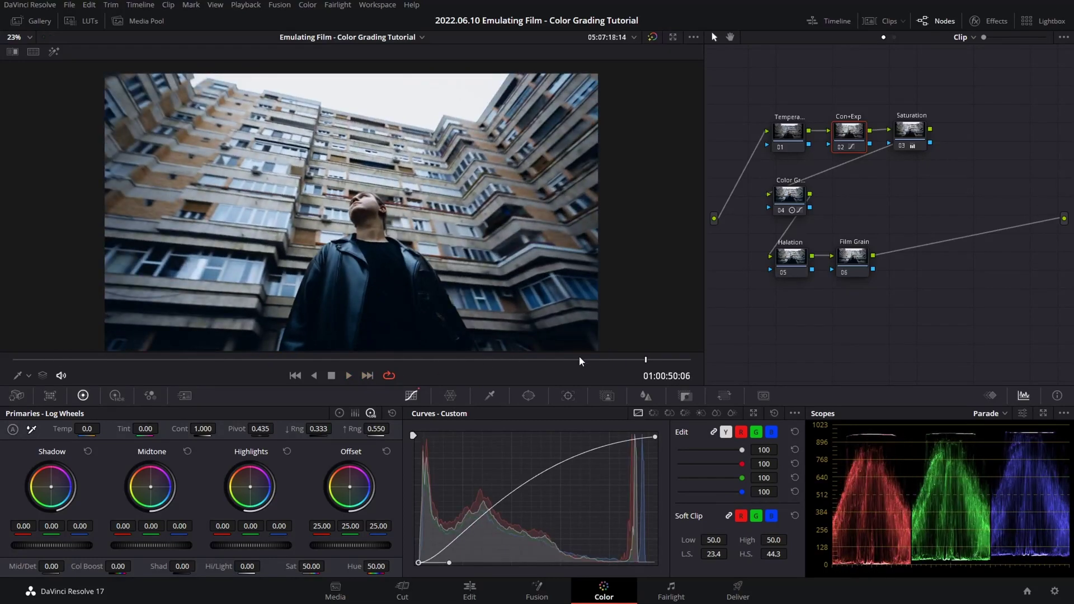
left_click_drag(578, 360, 174, 359)
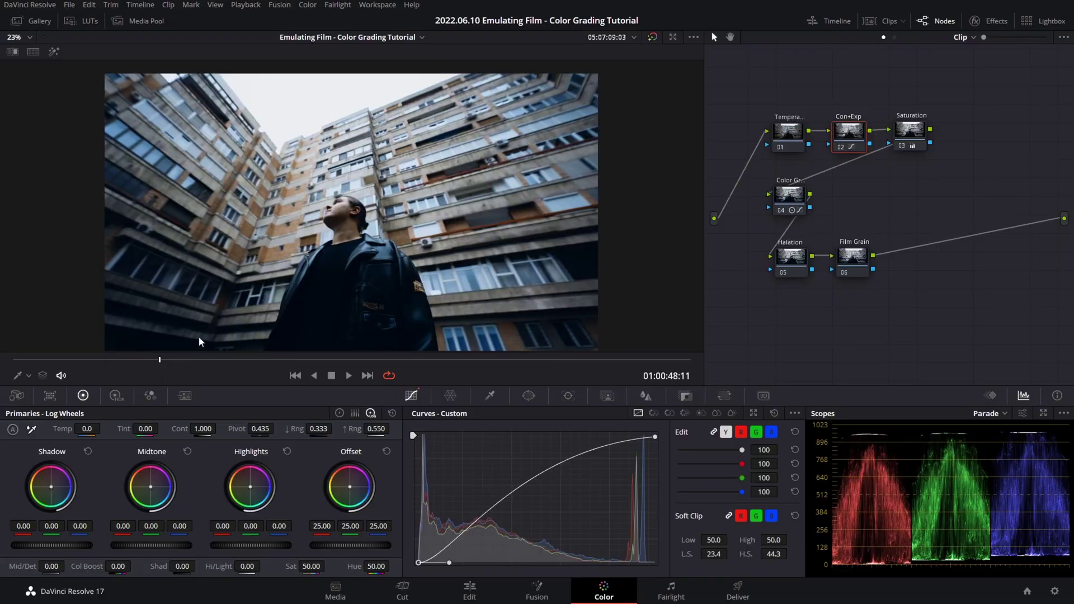
Step: Reset the grades on nodes 02, 03 and 04 and lower node 01's tint to about −20
right_click(852, 139)
left_click(887, 146)
right_click(911, 132)
left_click(945, 140)
right_click(799, 194)
left_click(833, 201)
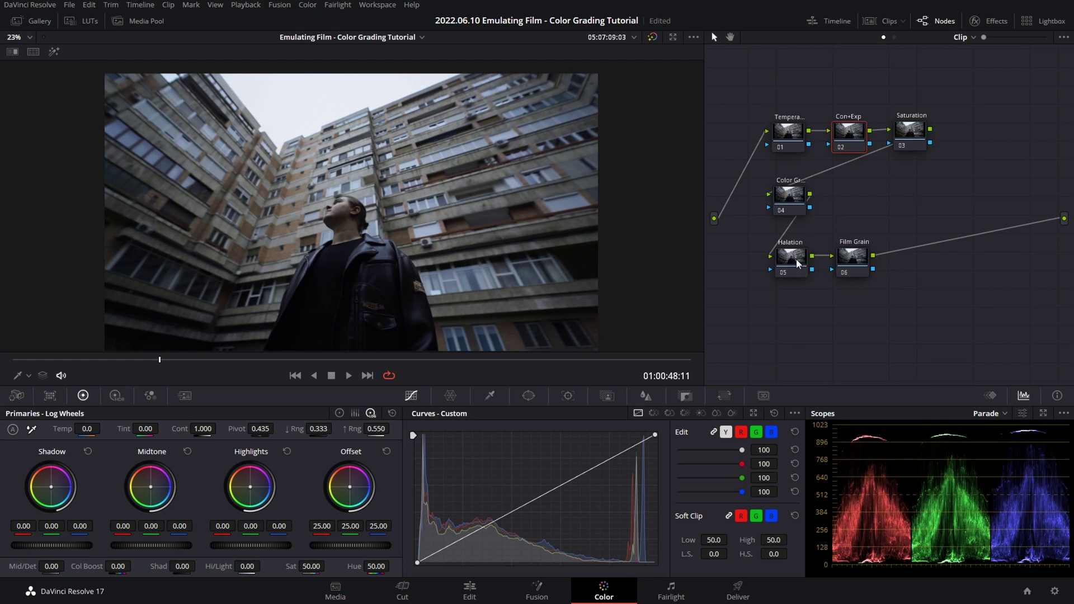
left_click(797, 140)
left_click_drag(145, 428, 122, 428)
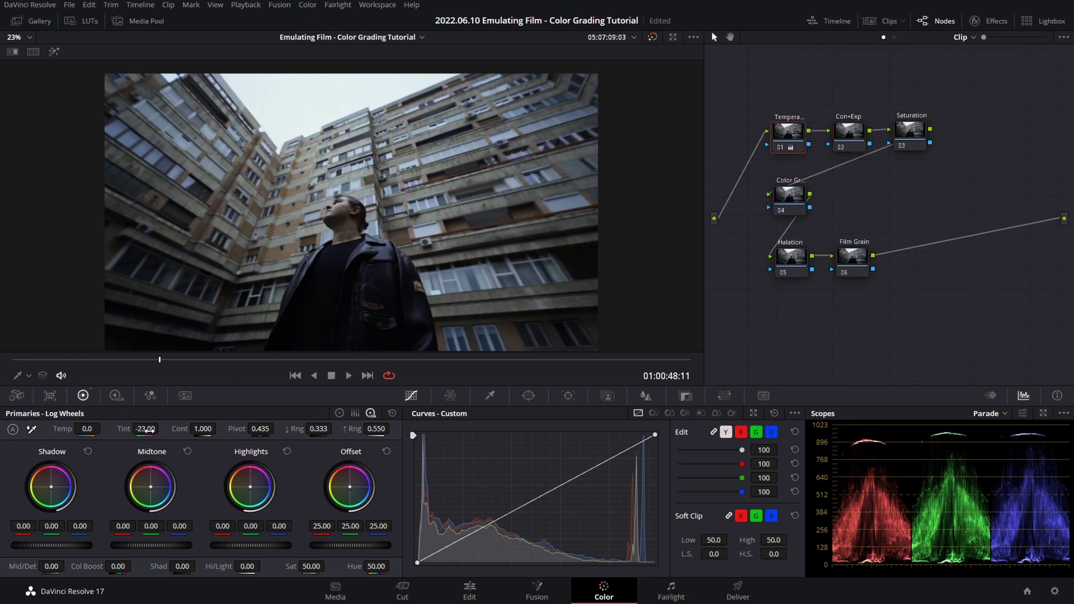
Step: Give the Con+Exp node an S-curve with darker shadows and raise its high soft clip to 38.1
left_click(851, 136)
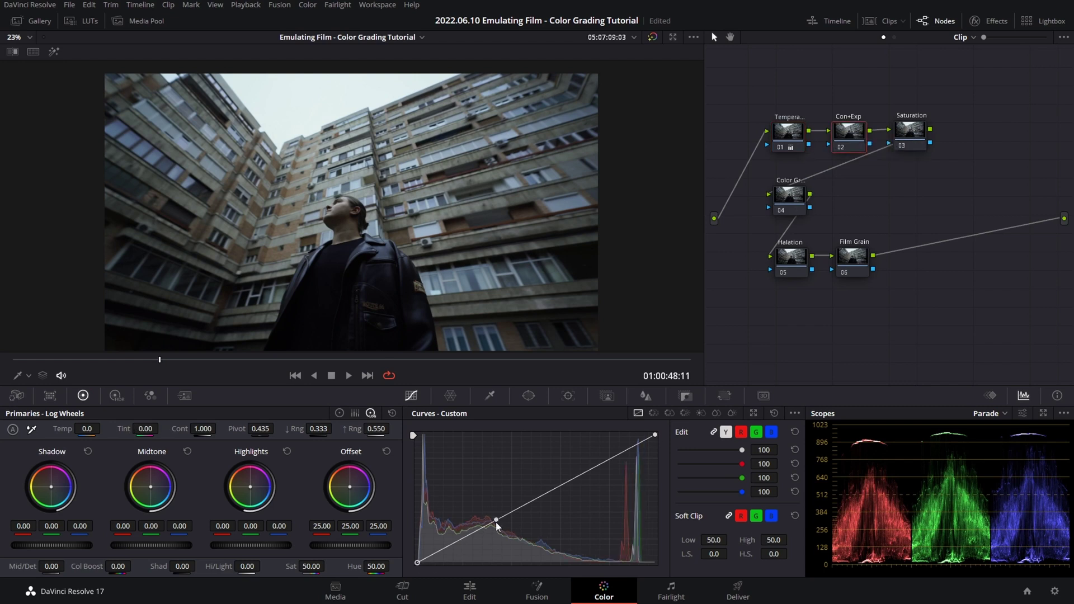
left_click_drag(496, 520, 447, 564)
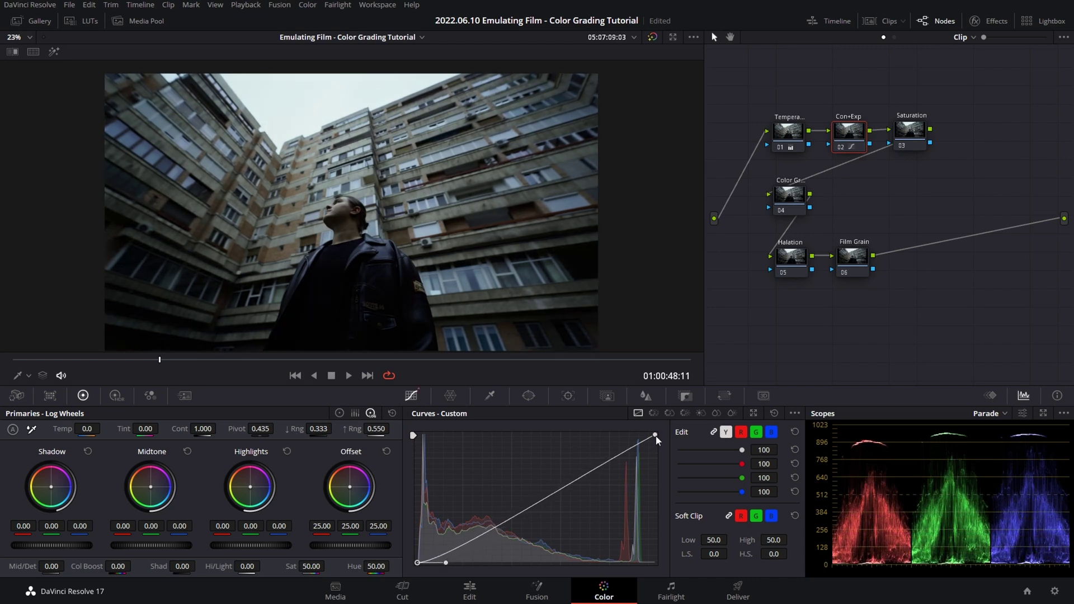
left_click(576, 476)
left_click_drag(575, 478, 547, 438)
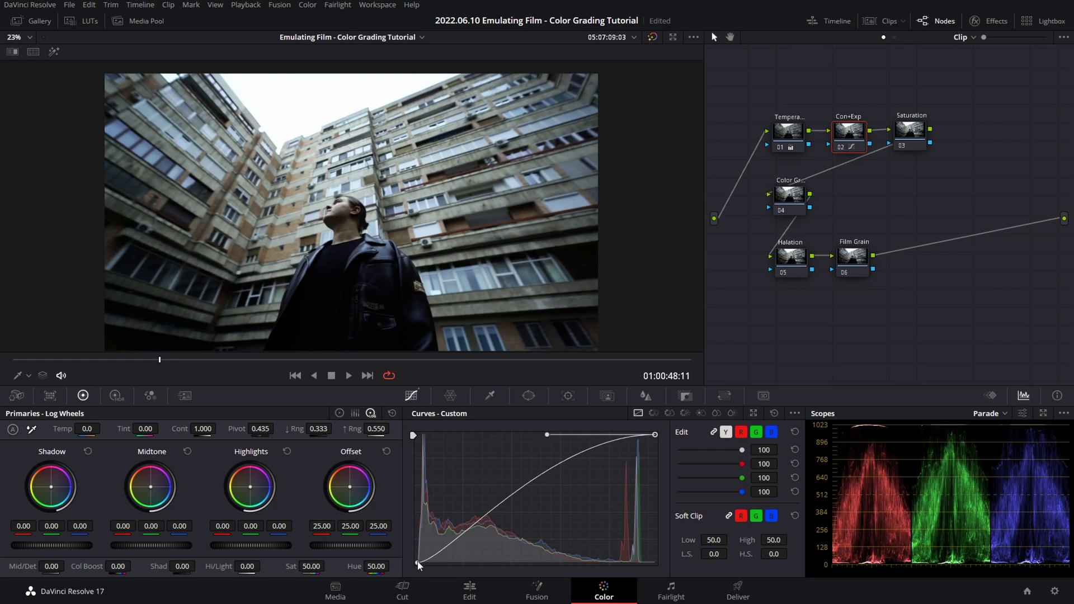
key("ctrl+z")
key("ctrl+z")
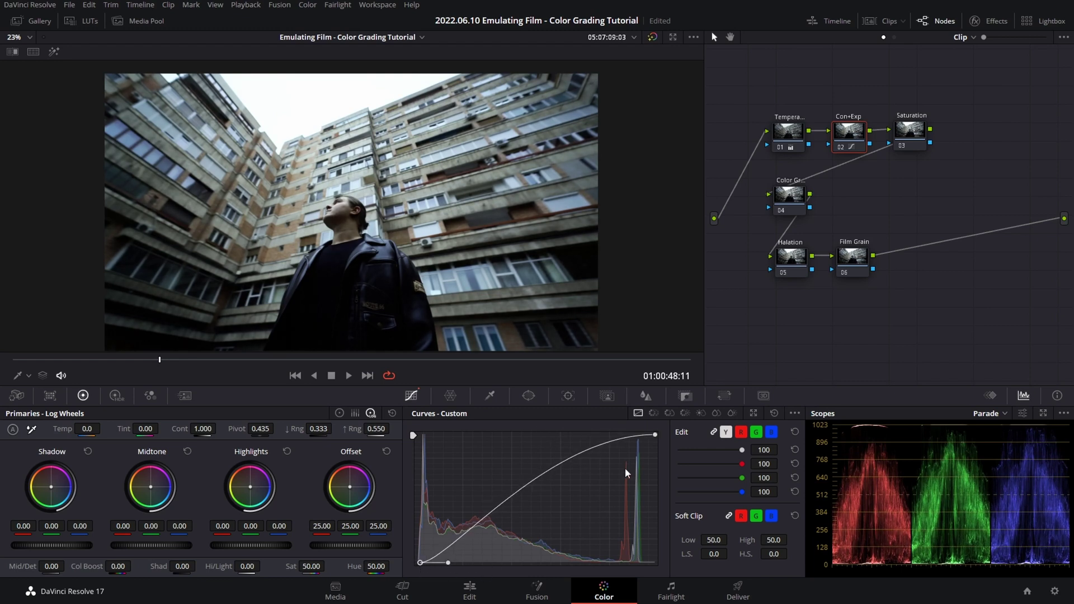
left_click_drag(790, 554, 753, 554)
Step: Add six vector-colour control points to node 04's Hue vs Hue curve
left_click(794, 198)
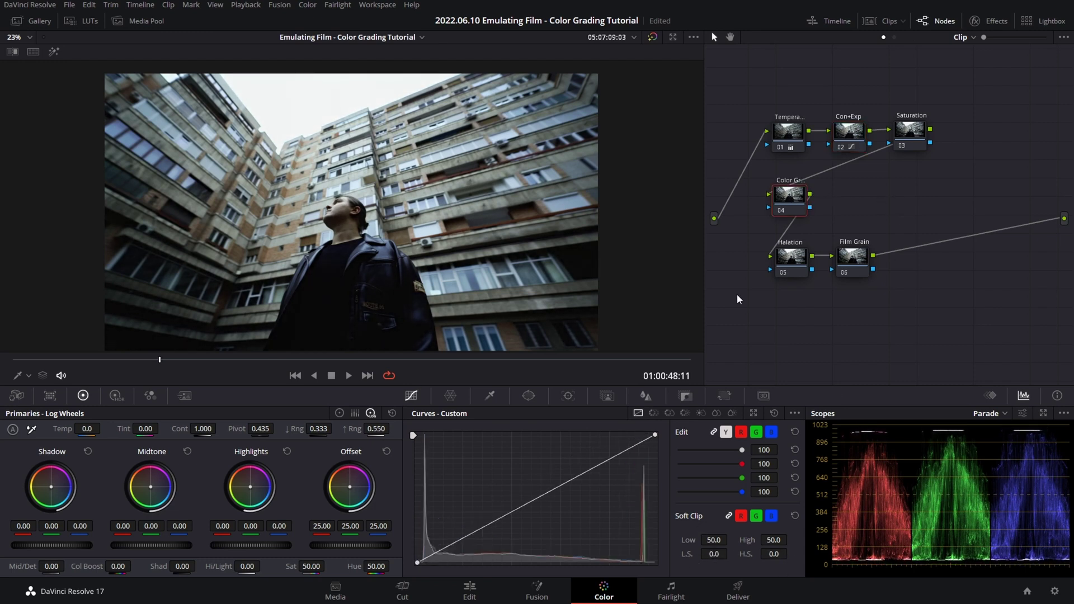
left_click(654, 413)
left_click(436, 567)
left_click(452, 567)
left_click(468, 567)
left_click(484, 567)
left_click(501, 567)
left_click(517, 567)
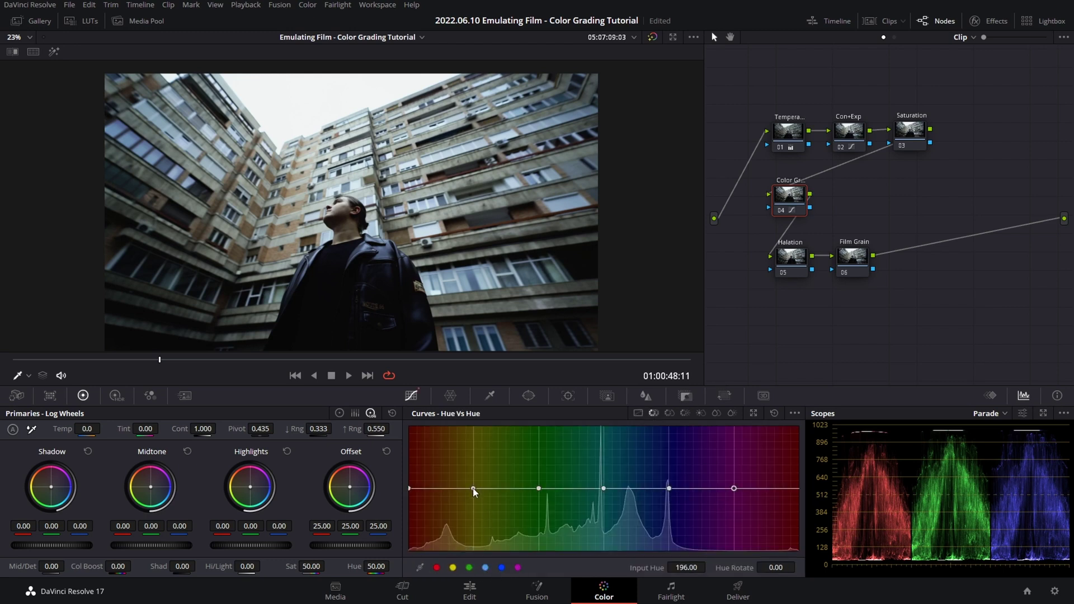
Step: Shift the yellow, red, blue, magenta and cyan hue points up or down
left_click_drag(472, 488, 473, 485)
left_click_drag(409, 488, 408, 491)
left_click_drag(669, 489, 734, 482)
left_click(603, 488)
left_click_drag(603, 487, 599, 494)
left_click_drag(672, 476, 668, 476)
Step: Raise the Saturation node to 100 and zoom into the viewer to inspect the face
left_click(907, 137)
left_click_drag(328, 565, 329, 565)
scroll(125, 240, "up", 5)
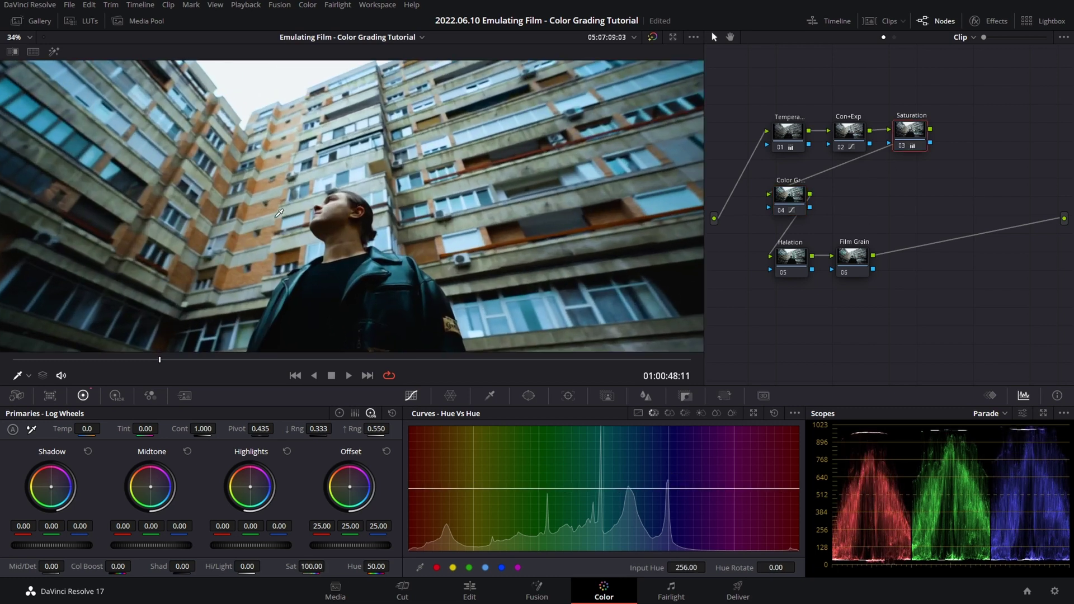
scroll(124, 240, "up", 1)
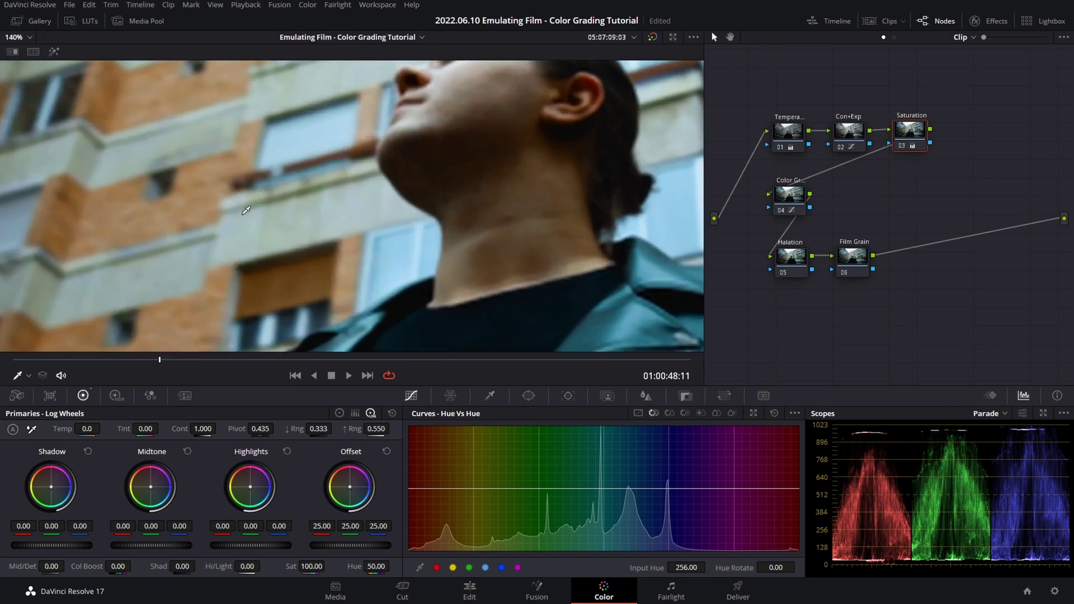
left_click_drag(478, 189, 311, 175)
scroll(465, 253, "up", 3)
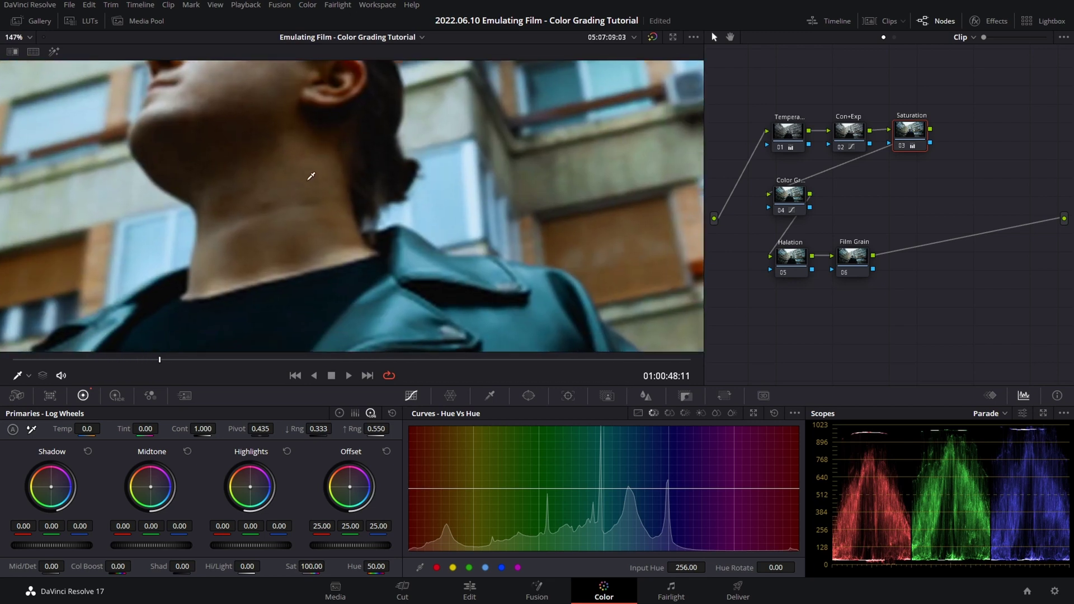
scroll(311, 176, "down", 10)
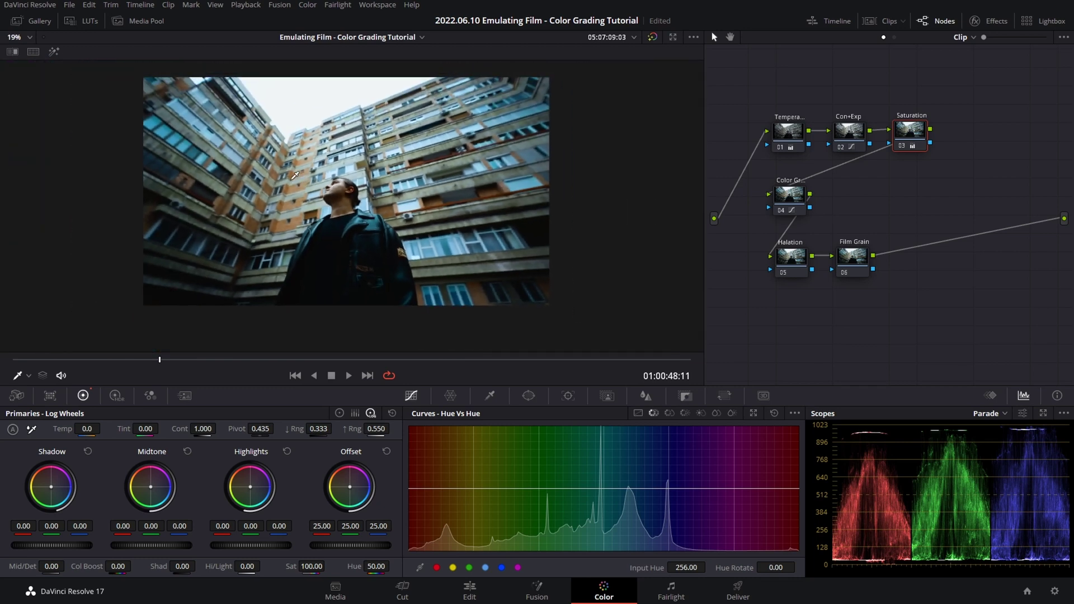
Step: Set the Saturation node's saturation to 70
double_click(309, 567)
type("70")
key("Return")
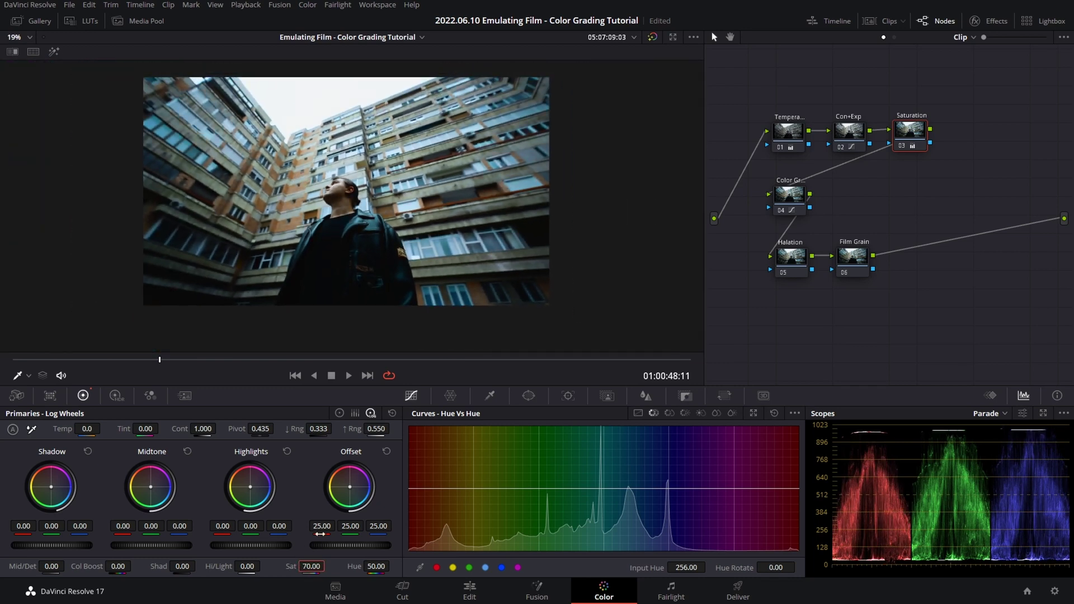
Step: Search the Effects Library for 'hala' and apply Halation to the Halation node 05
left_click(785, 253)
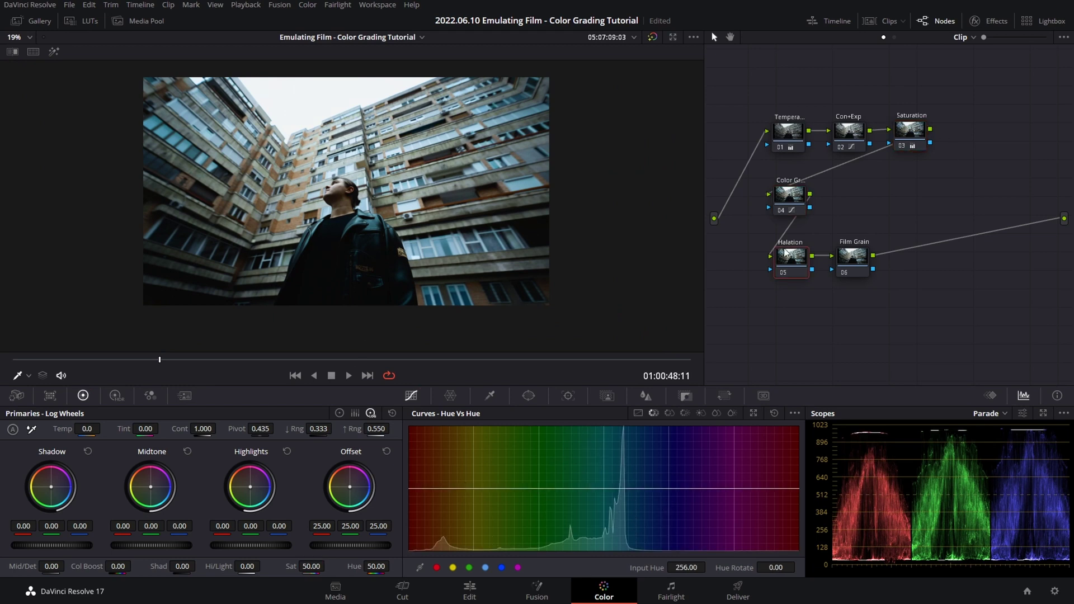
left_click(973, 21)
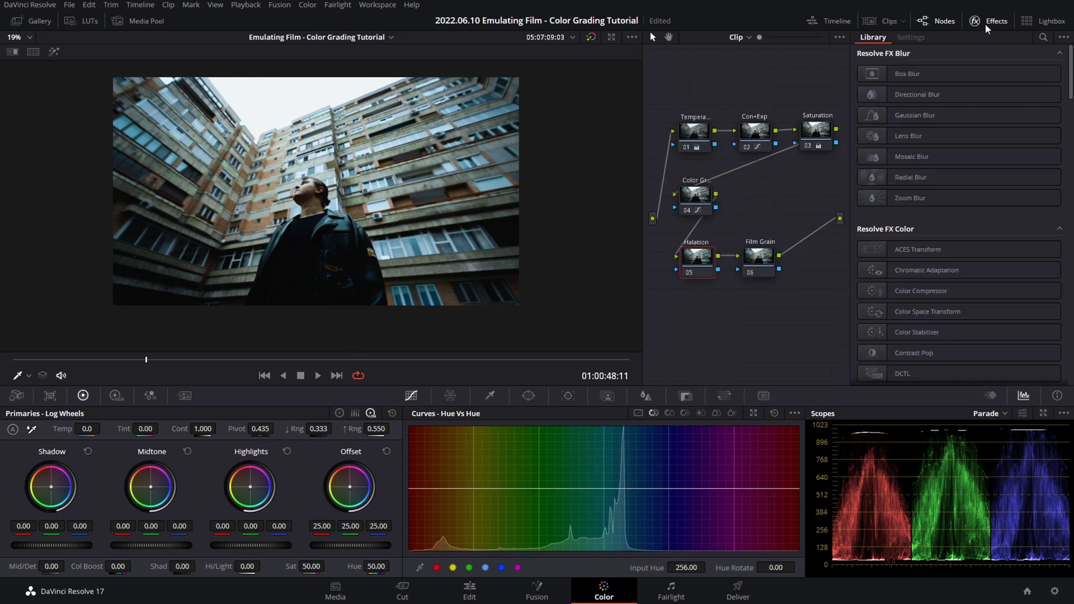
left_click(1044, 39)
type("red h")
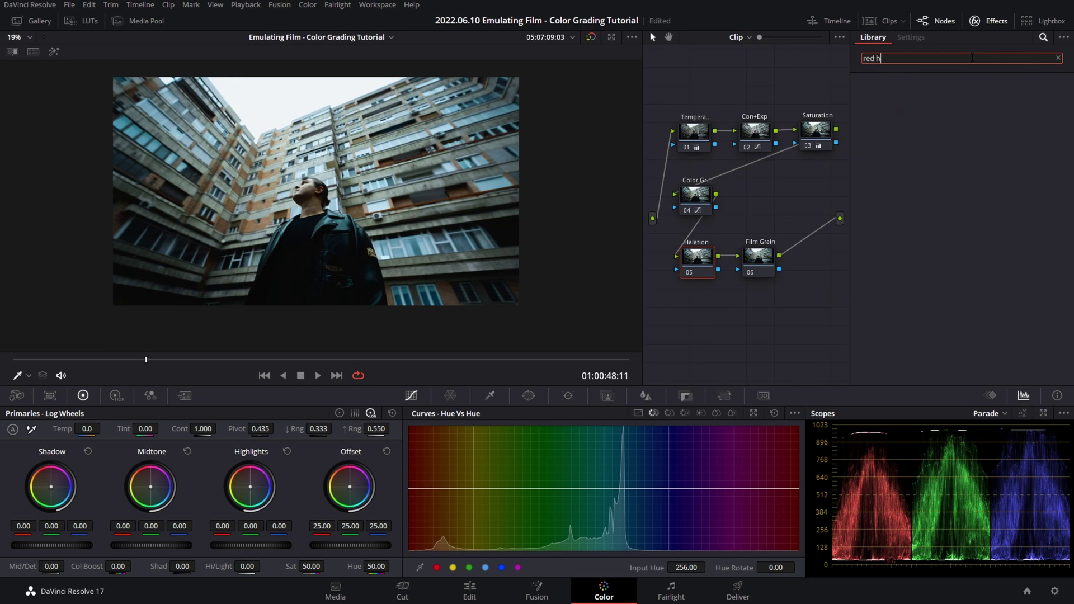
type("a")
key("ctrl+a")
type("hala")
left_click_drag(924, 102, 695, 259)
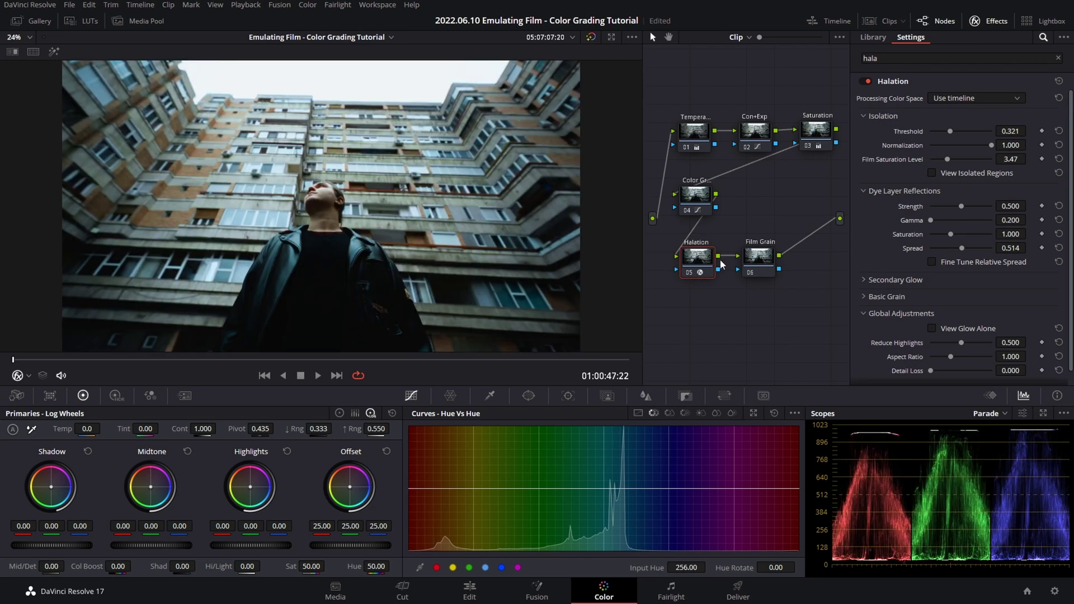
Step: Strengthen the secondary glow with higher gamma and raise the halation threshold
scroll(212, 169, "up", 5)
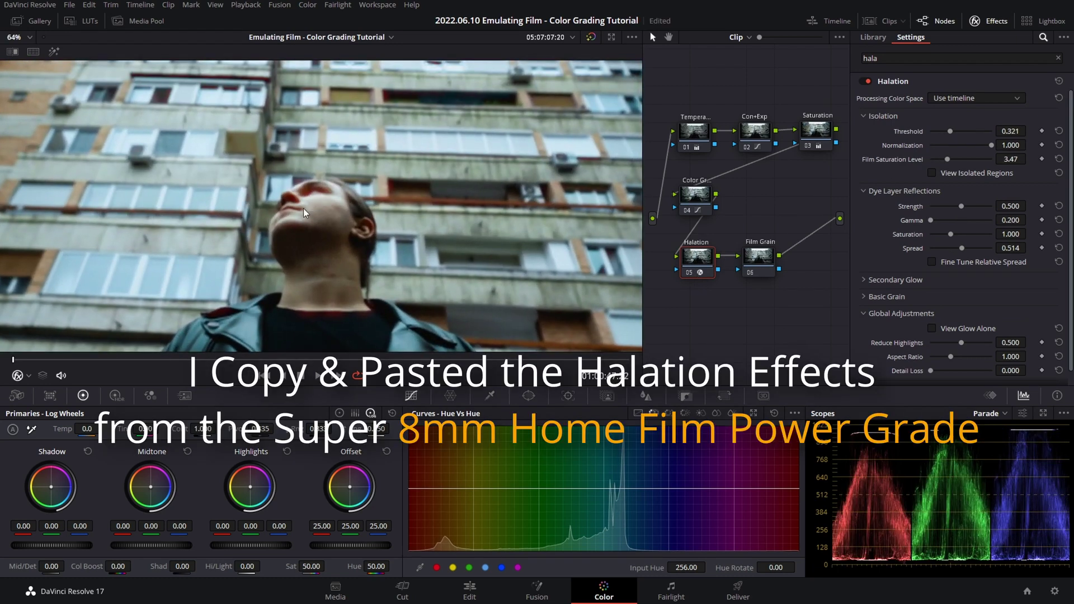
scroll(305, 215, "up", 2)
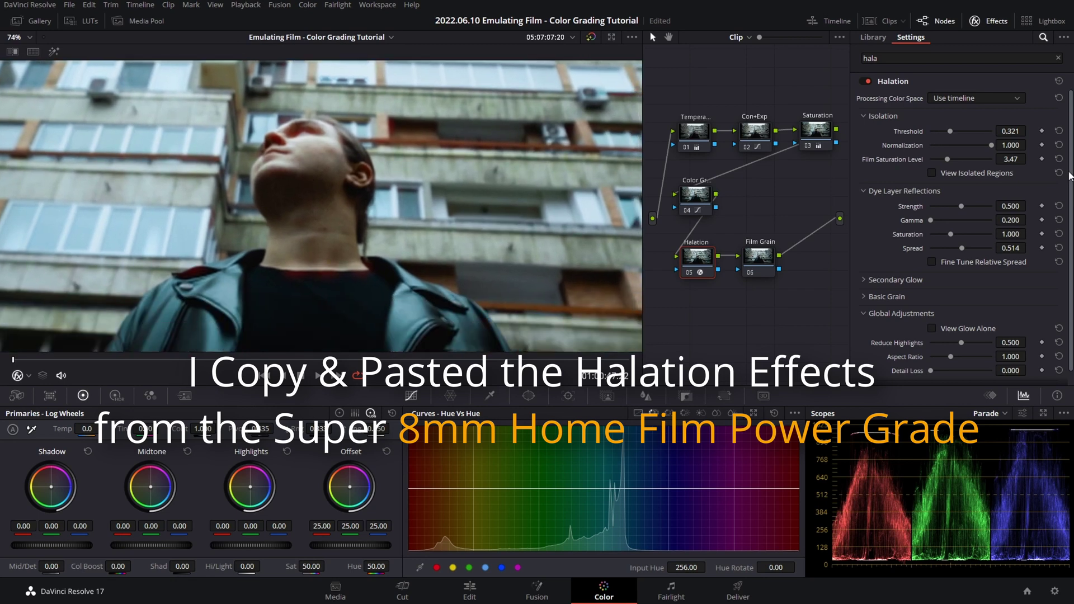
left_click_drag(1069, 177, 1071, 197)
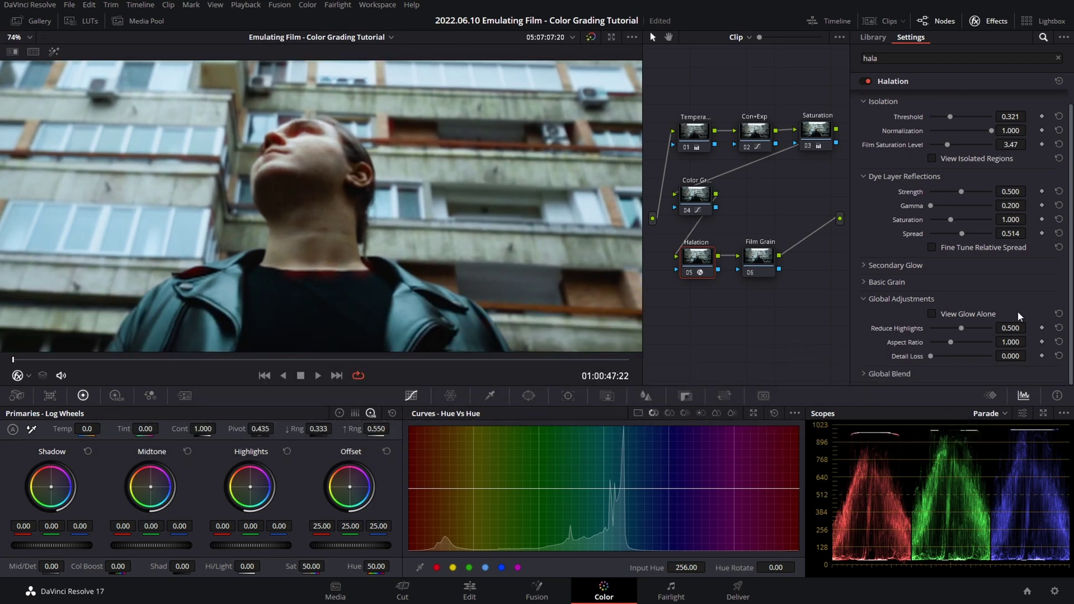
left_click(863, 265)
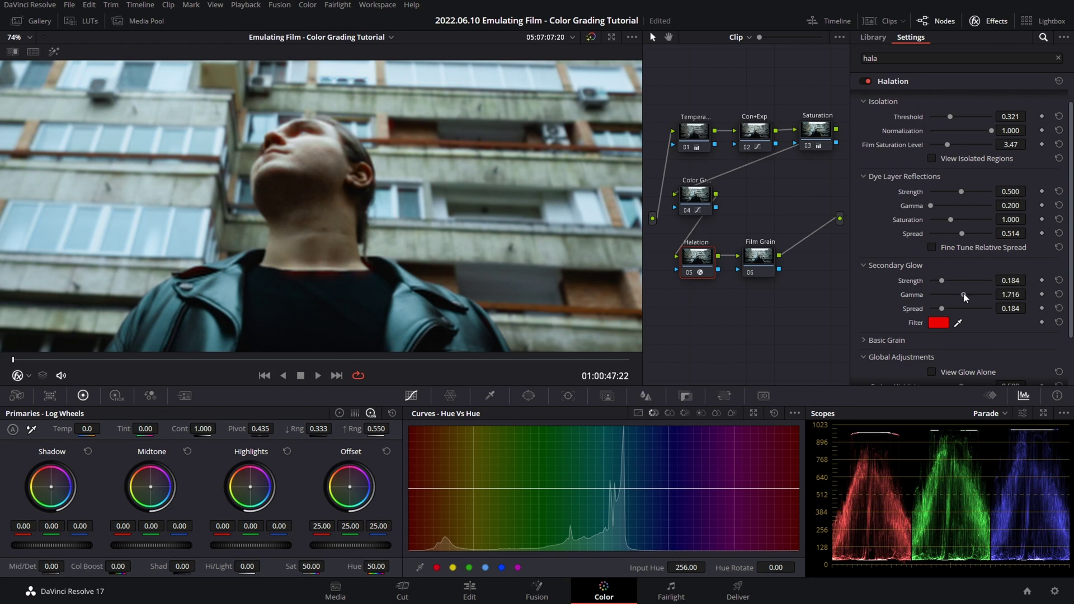
left_click_drag(941, 309, 946, 280)
scroll(249, 211, "down", 5)
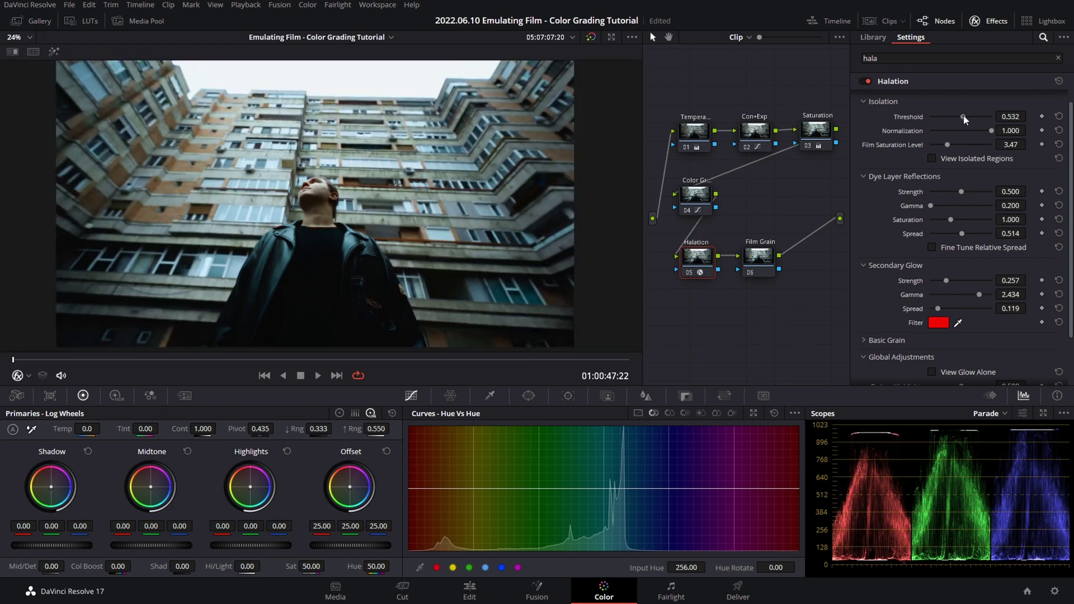
left_click_drag(950, 117, 941, 118)
left_click(757, 263)
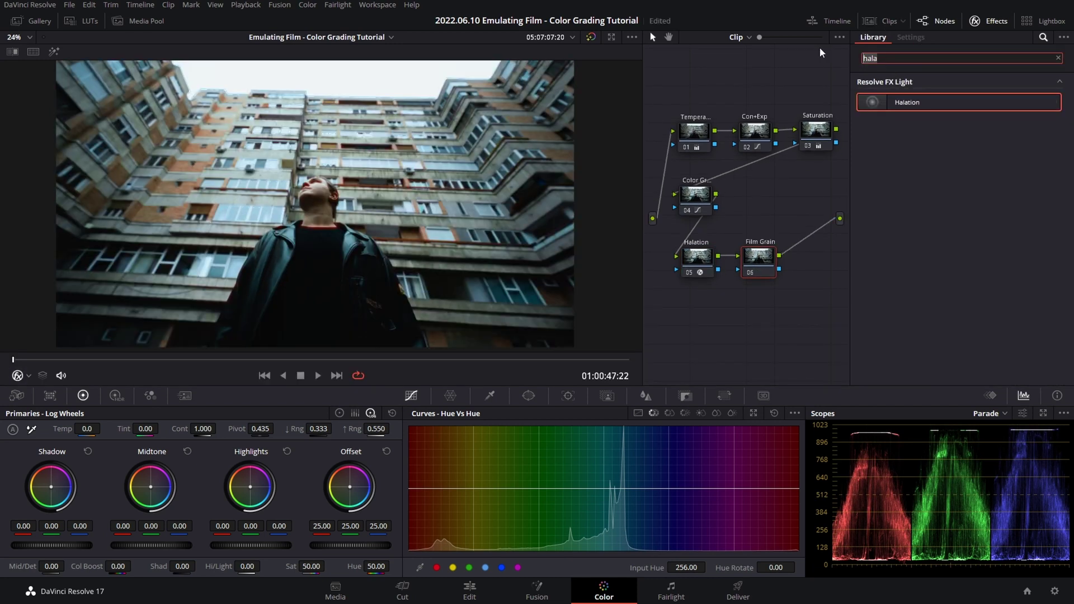
Step: Apply Film Grain from a 'film g' search to node 06, name it Grain, and disable it to compare
type("film g")
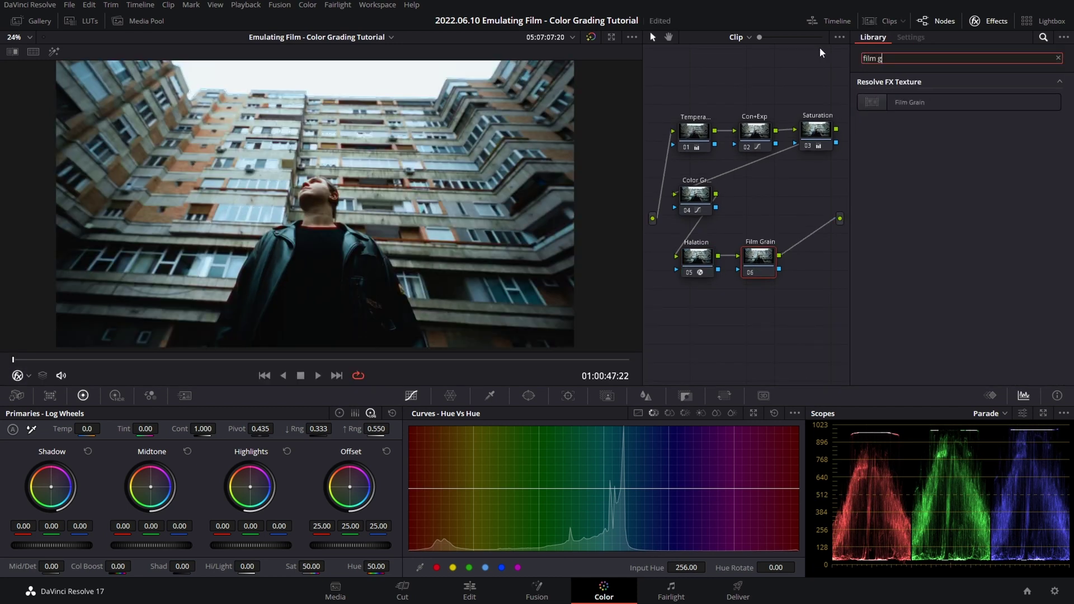
left_click_drag(905, 96, 758, 264)
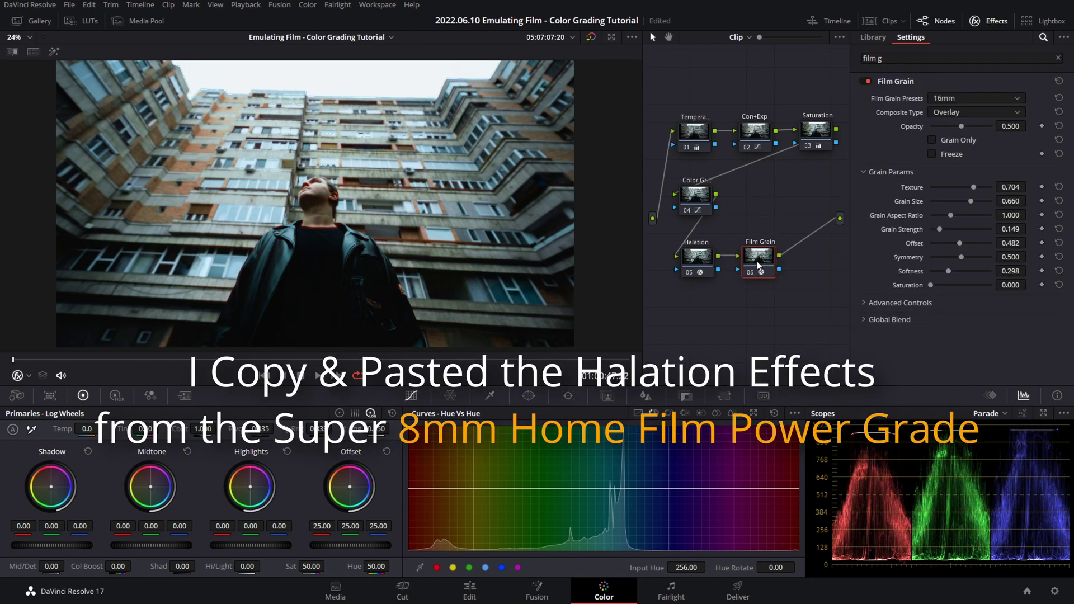
key("ctrl+v")
scroll(450, 185, "up", 10)
key("ctrl+d")
key("ctrl+d")
key("space")
key("space")
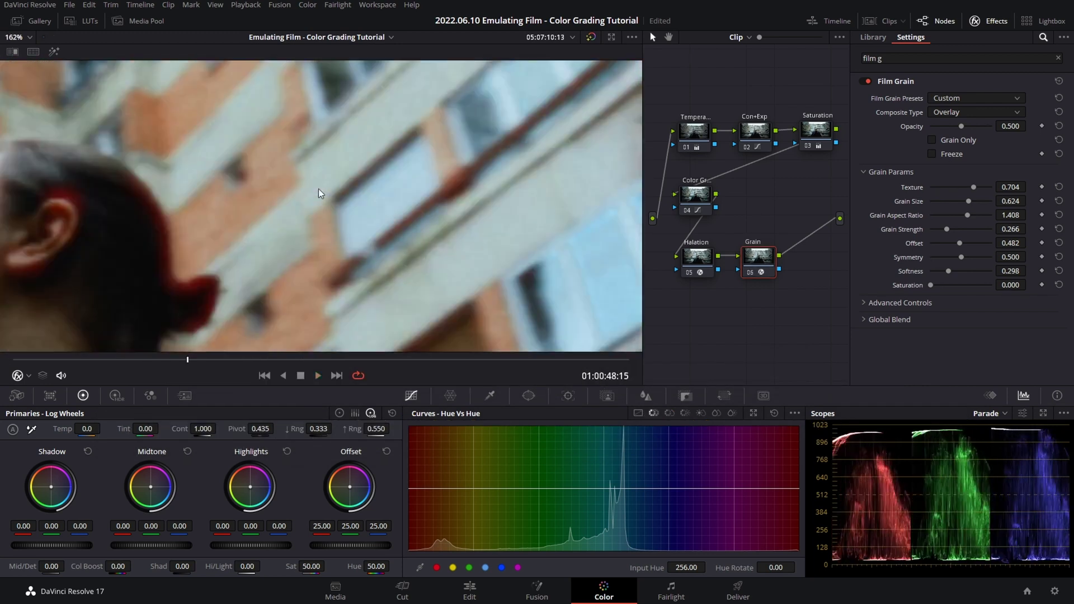
key("shift+z")
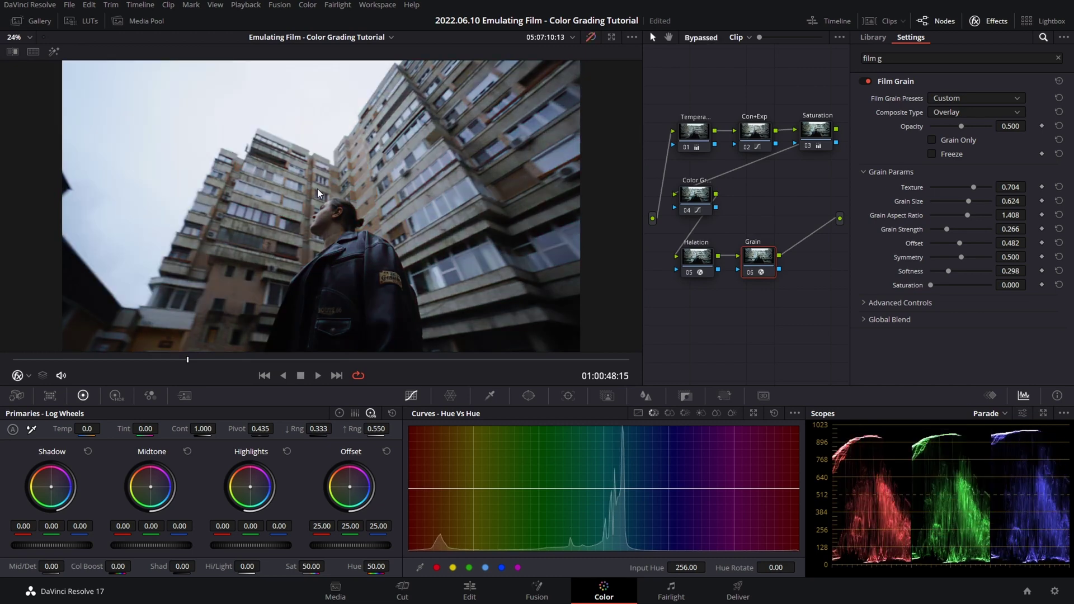
key("space")
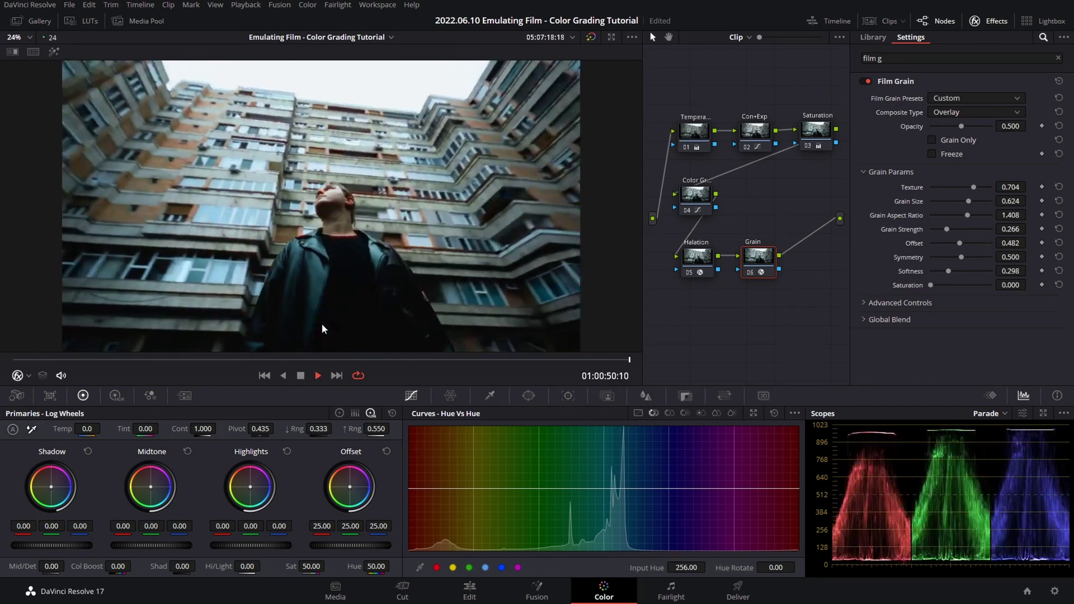
key("space")
key("shift+d")
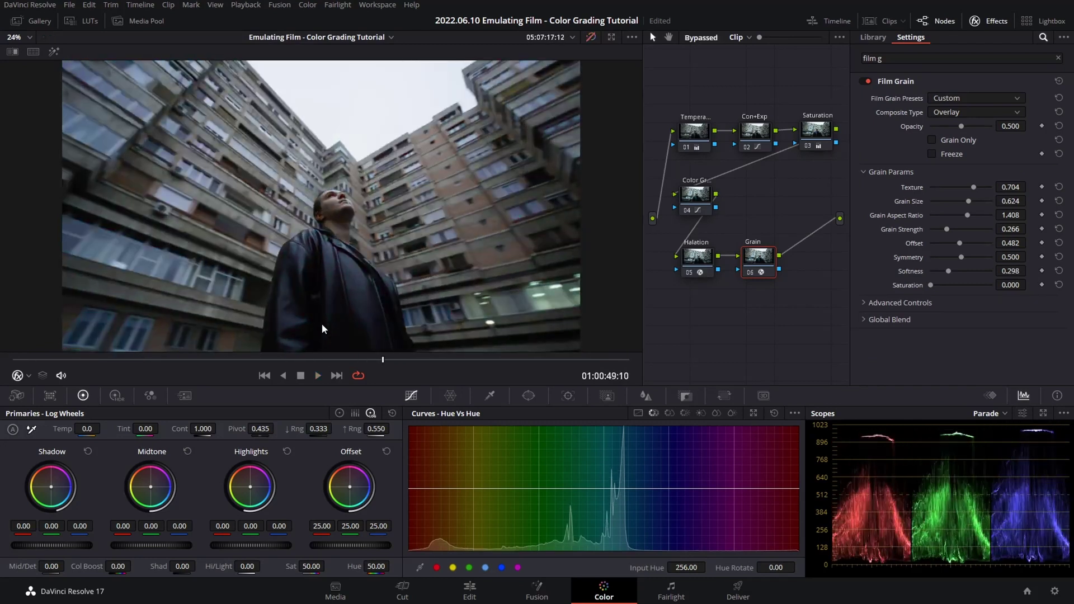
key("shift+d")
key("shift+d")
key("shift+d")
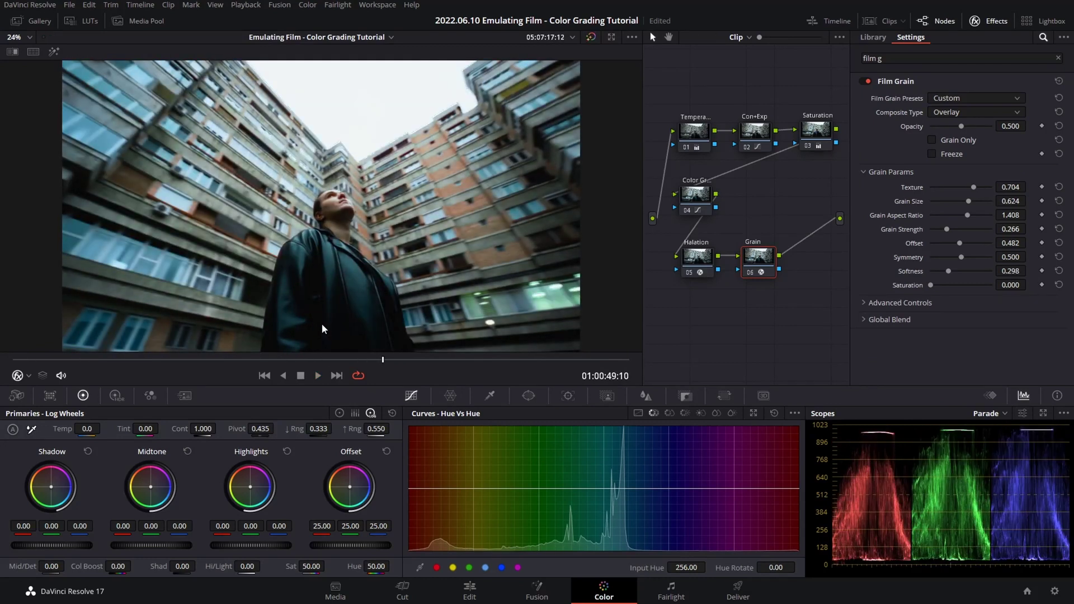
key("space")
key("shift+d")
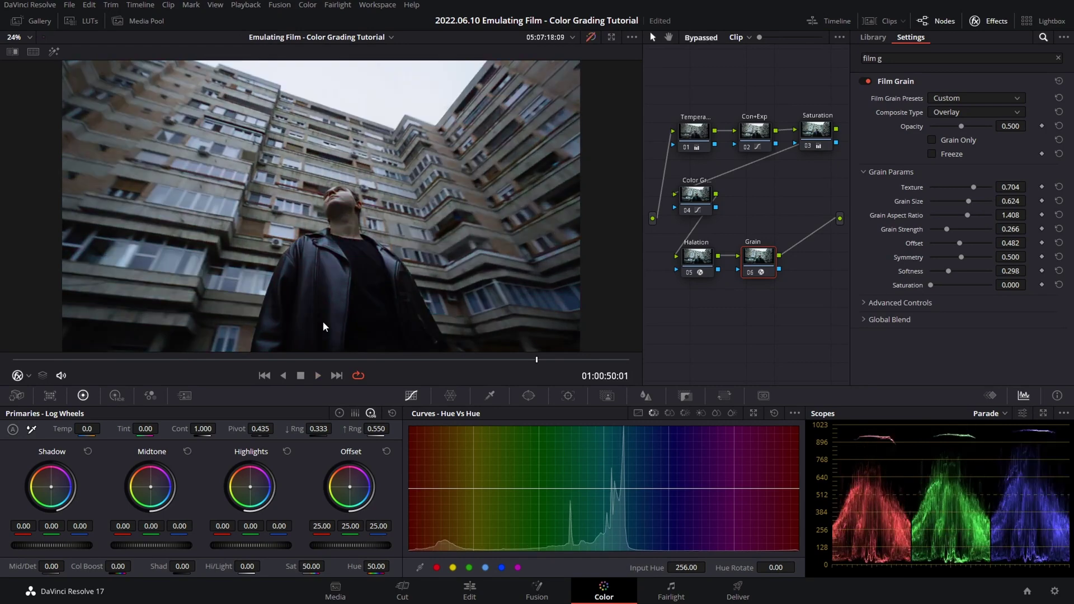
key("shift+d")
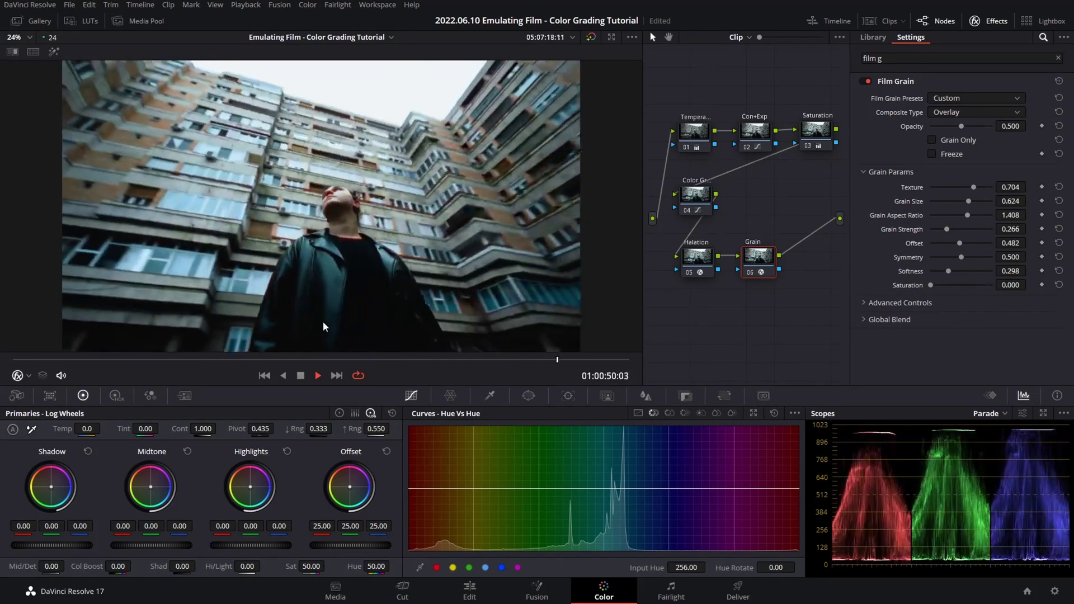
key("space")
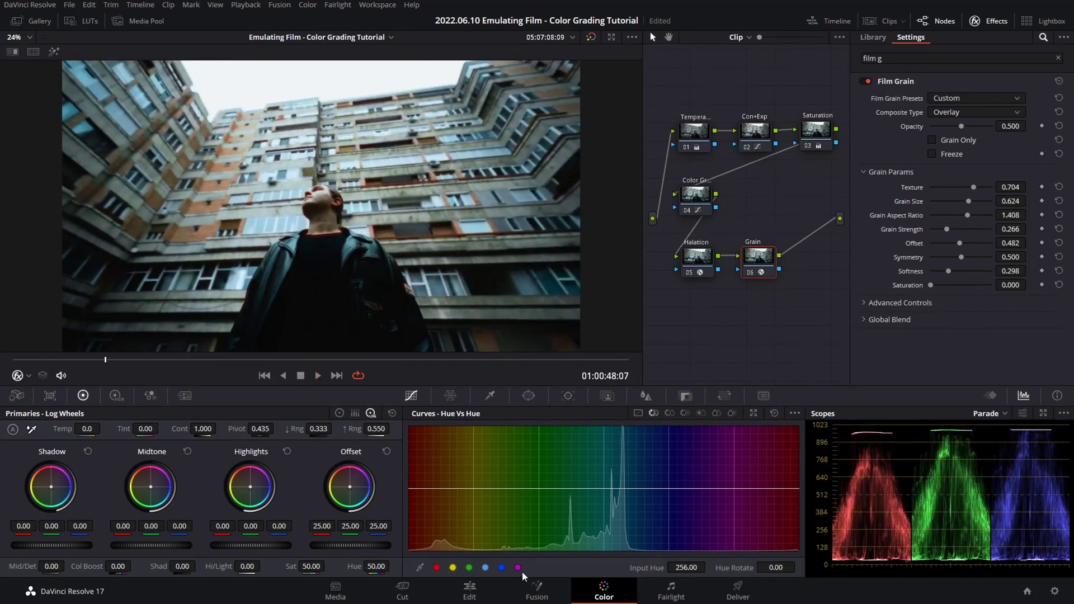
Step: Replace the Effects panel with the clip thumbnail strip and load clip 07, the man by the yellow plant
left_click(985, 21)
left_click(890, 22)
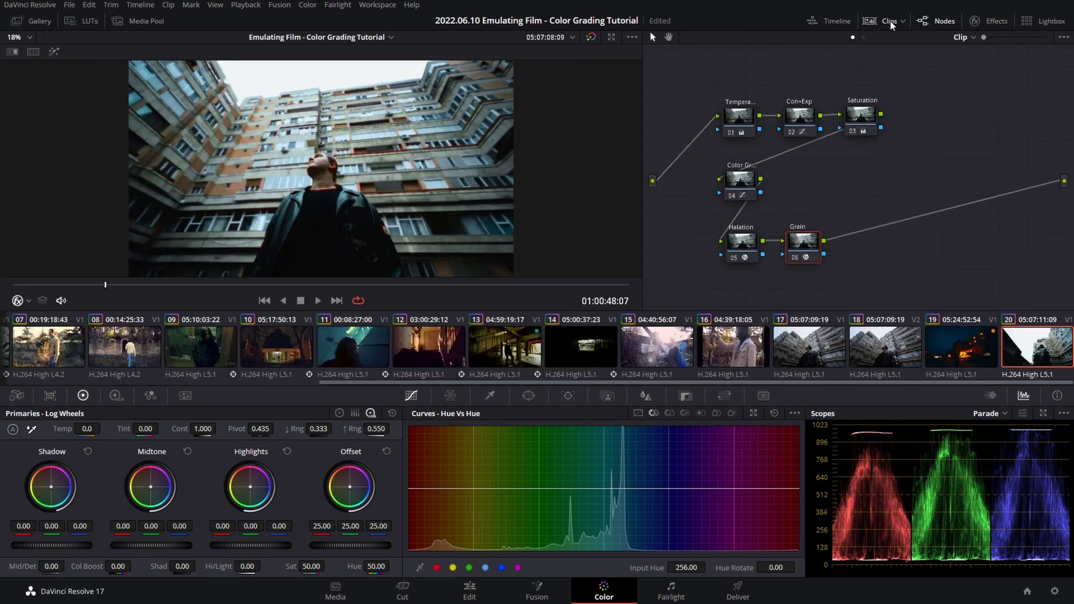
left_click(54, 354)
Step: Move through clip 08 to building clip 06, with its Contrast, CG, Blur, NR, Grain and Compound node chain
left_click(124, 347)
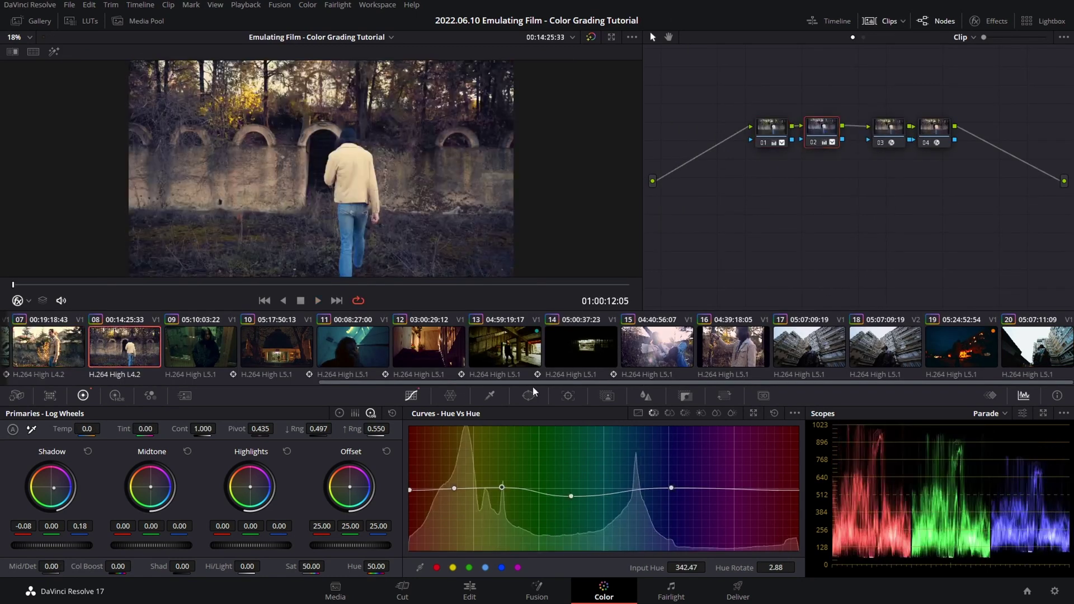
left_click_drag(532, 385, 150, 383)
left_click(428, 364)
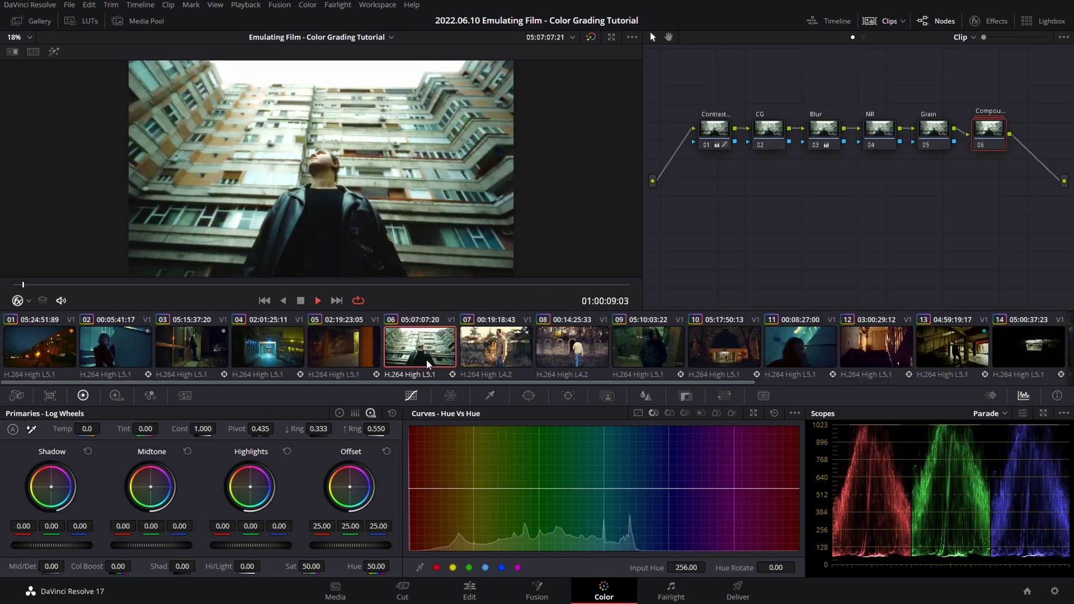